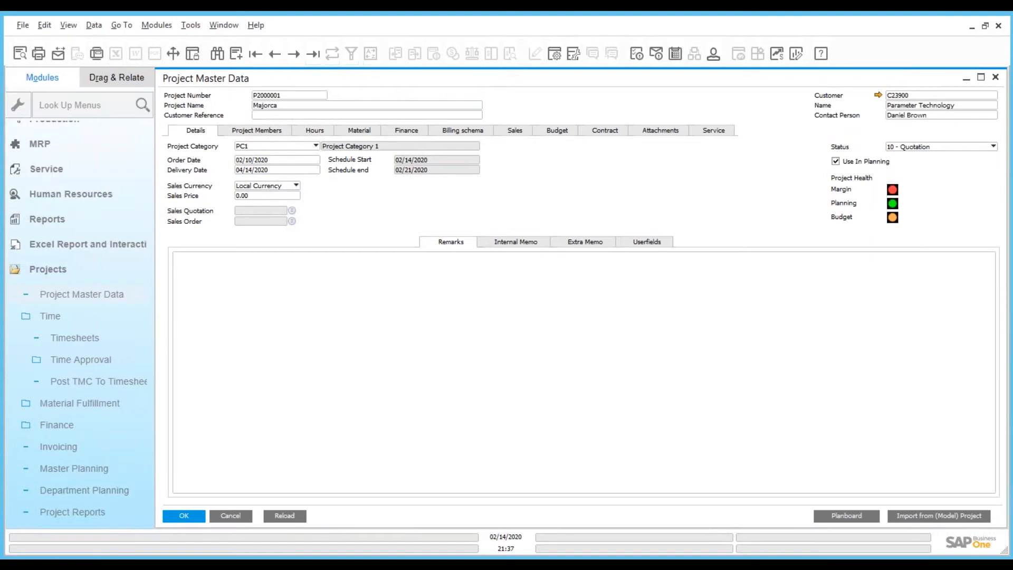
# Import all activities of model project M1000 Template Project into the Majorca project with the default import options, and save the project
pyautogui.click(316, 131)
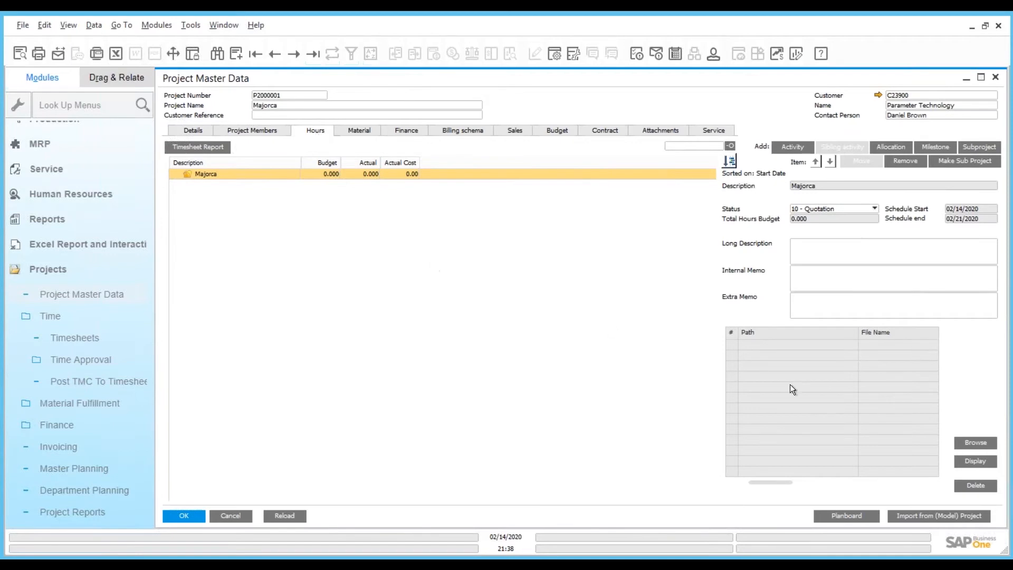
pyautogui.click(944, 517)
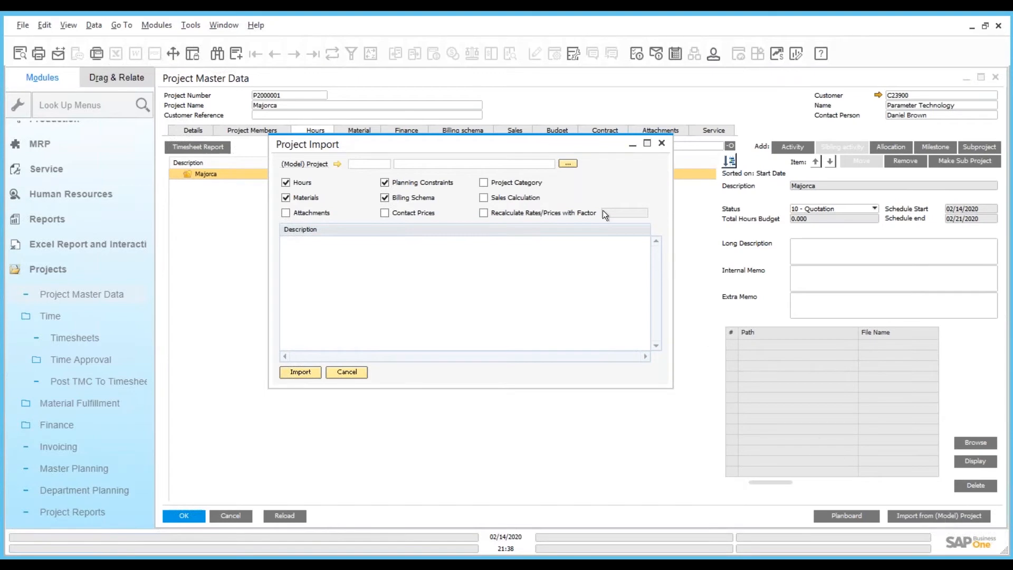
pyautogui.click(572, 164)
pyautogui.click(482, 335)
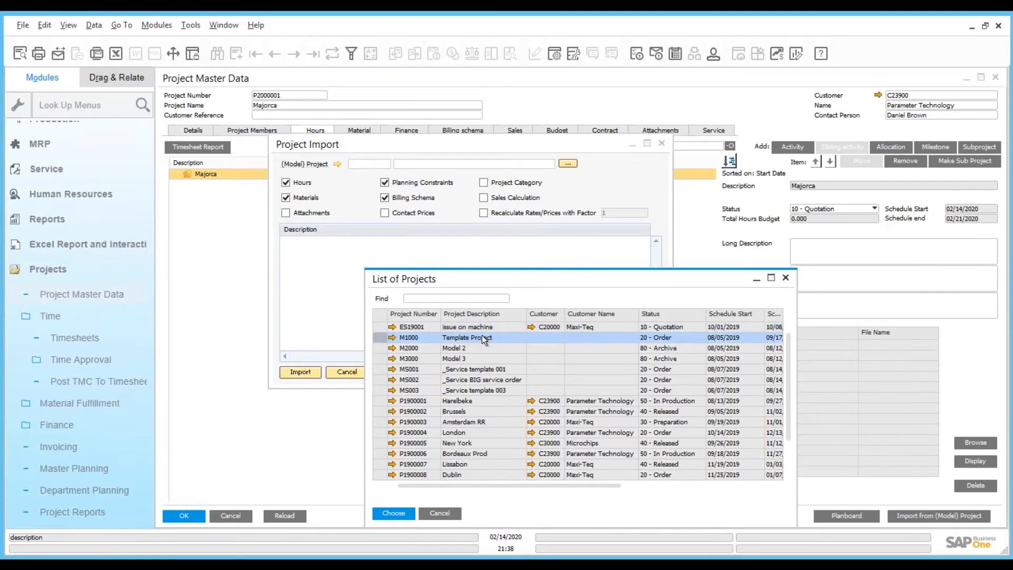
pyautogui.click(398, 514)
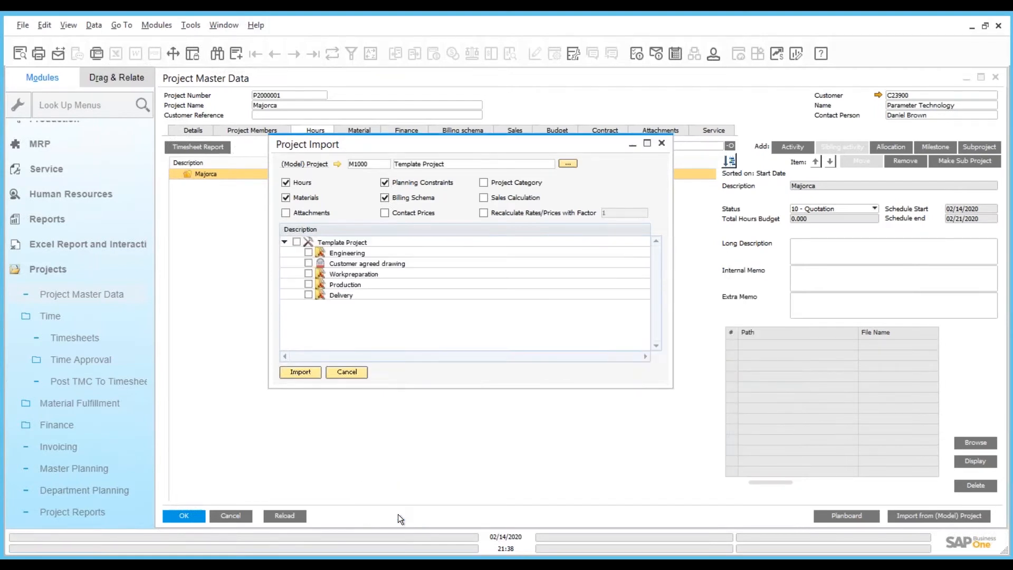
pyautogui.click(296, 242)
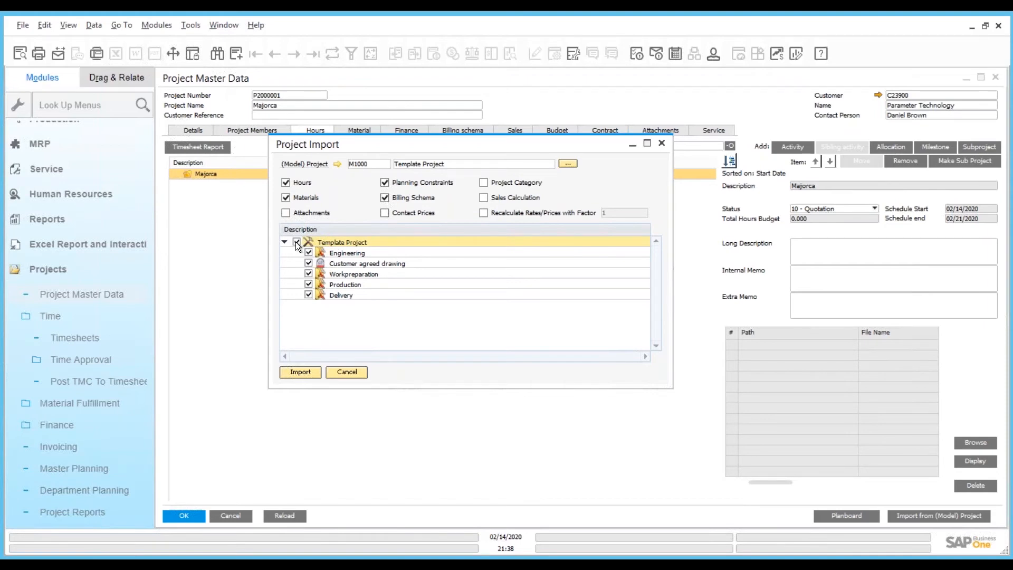
pyautogui.click(299, 372)
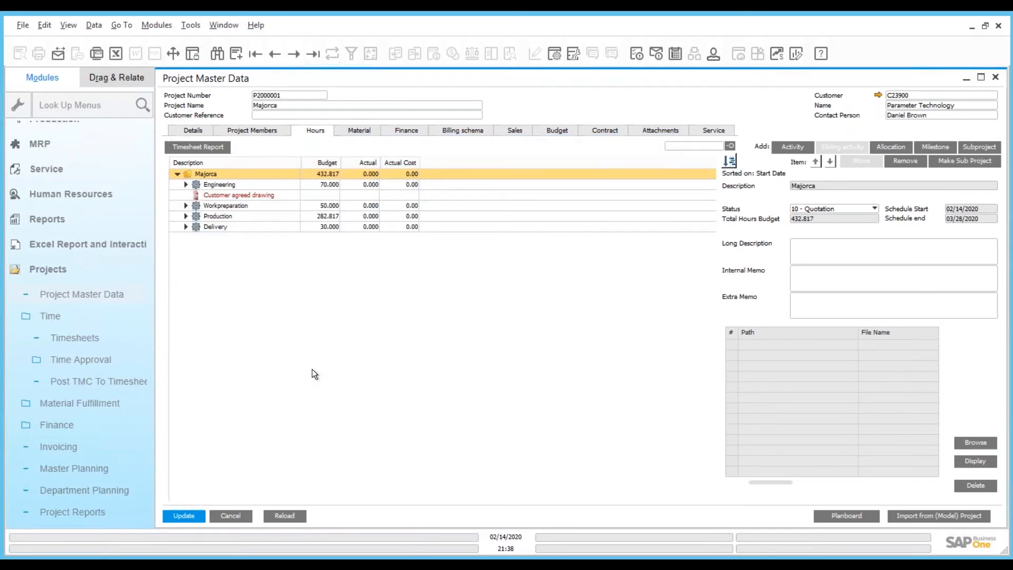
pyautogui.click(185, 516)
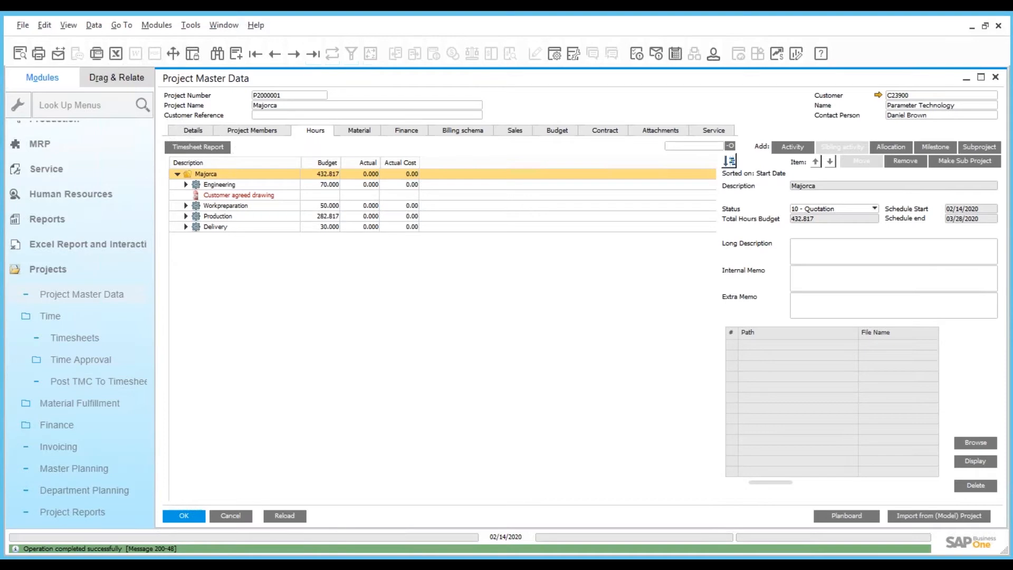
# Check the project's bill of material, and add item A500 Turbine priced at 500 to the Production activity's materials, saving the project
pyautogui.click(357, 131)
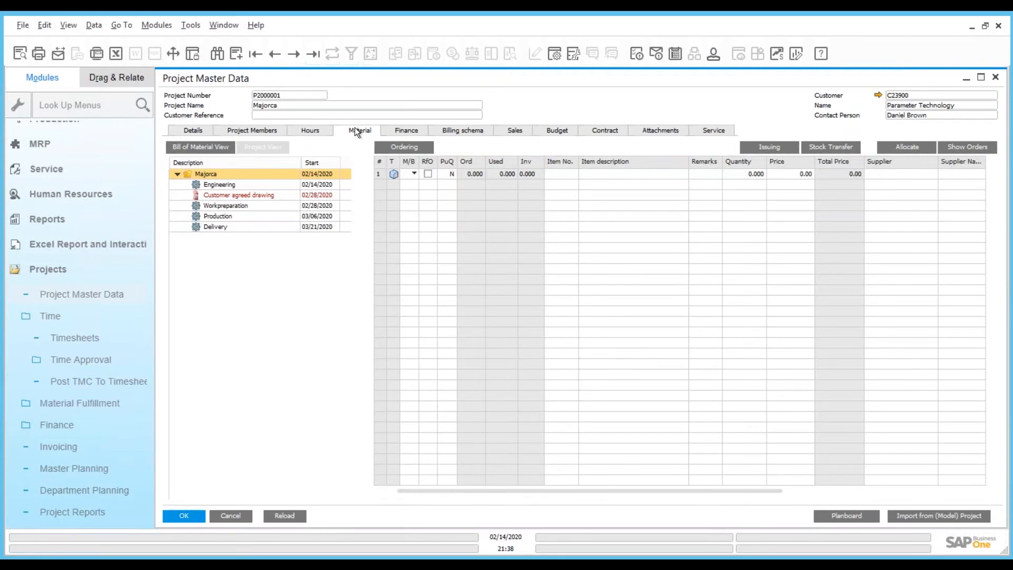
pyautogui.click(179, 150)
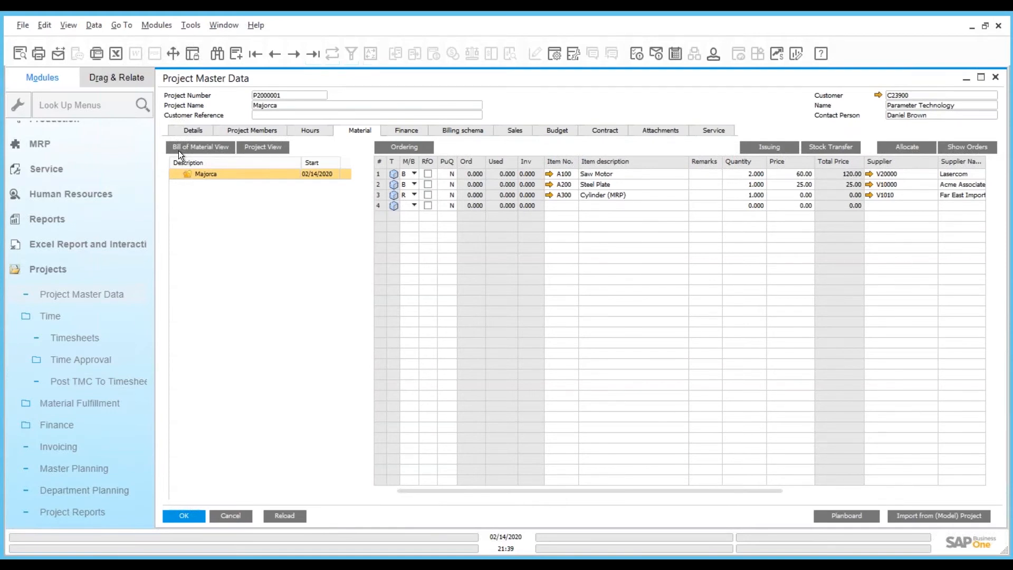
pyautogui.click(273, 148)
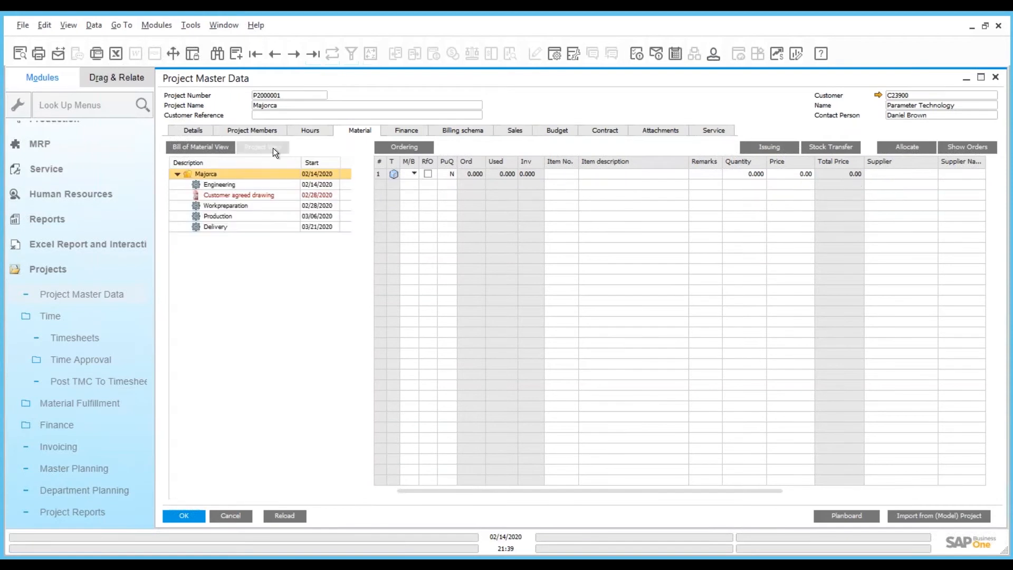
pyautogui.click(220, 215)
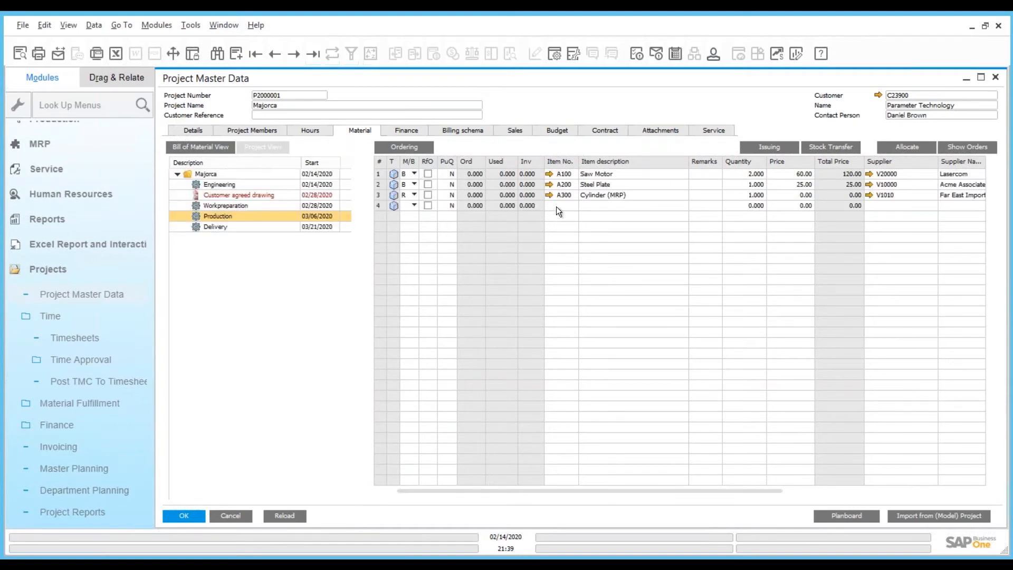
pyautogui.click(573, 205)
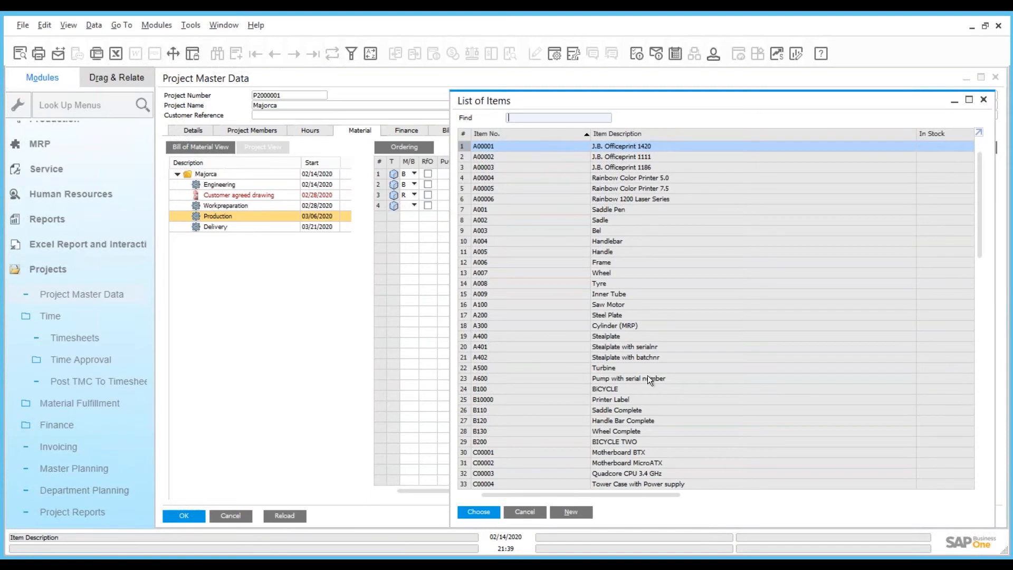
pyautogui.click(627, 368)
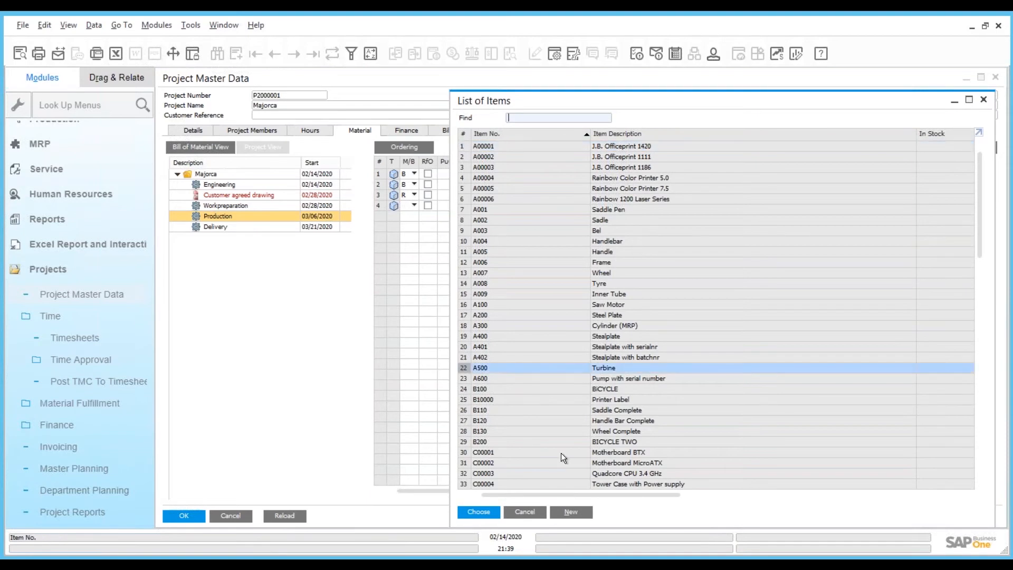
pyautogui.click(483, 512)
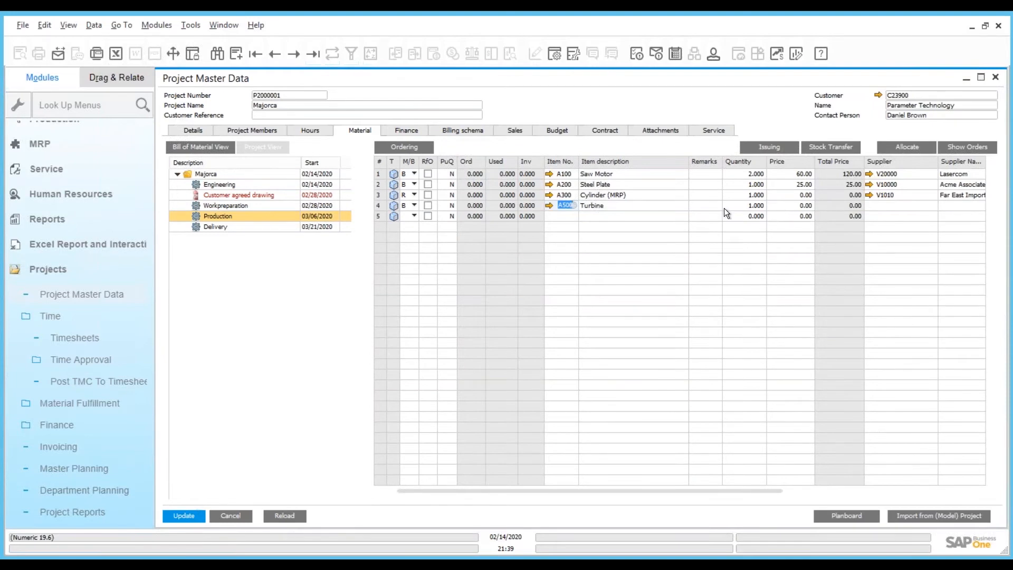
pyautogui.click(806, 206)
pyautogui.write('500')
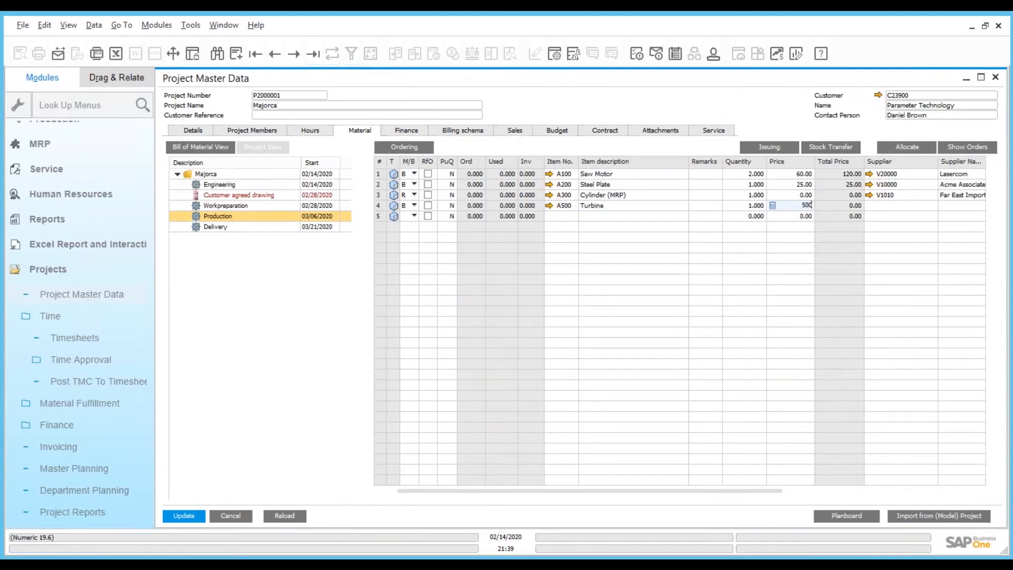
pyautogui.click(922, 203)
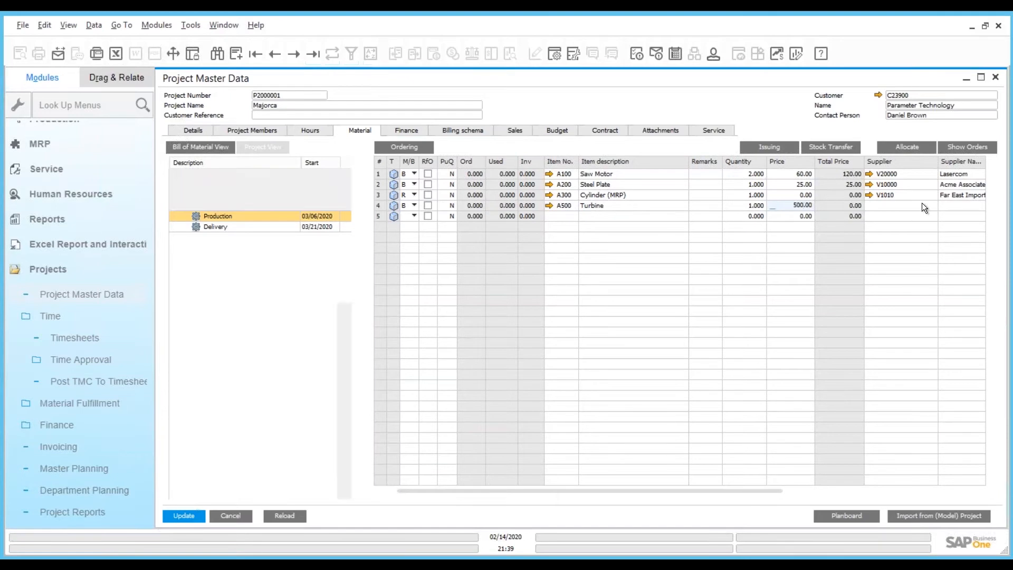
pyautogui.click(195, 516)
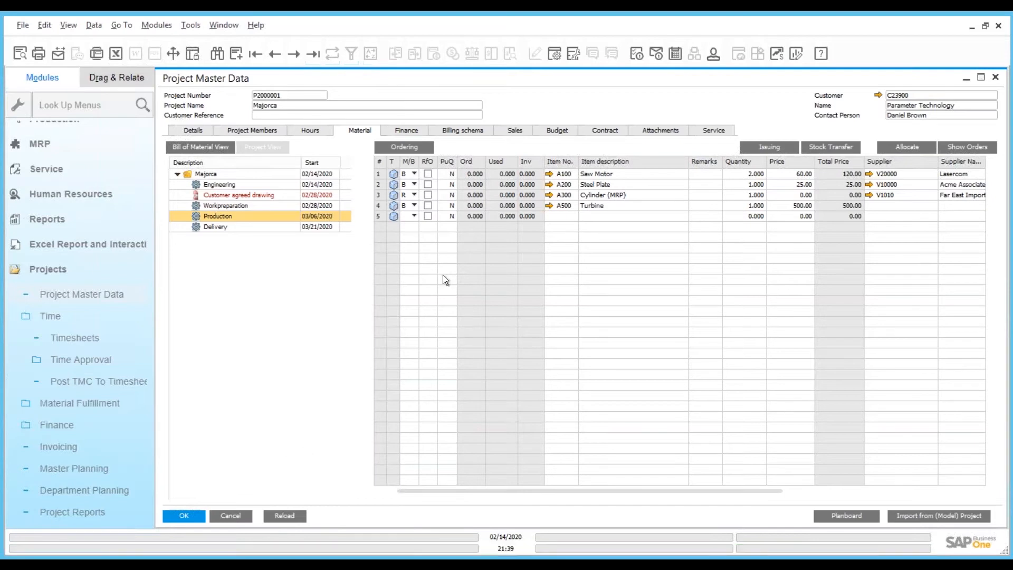
# Enable synchronization of the sales calculation, accepting the data reset, save the project, and show the Production activity's sales lines
pyautogui.click(518, 130)
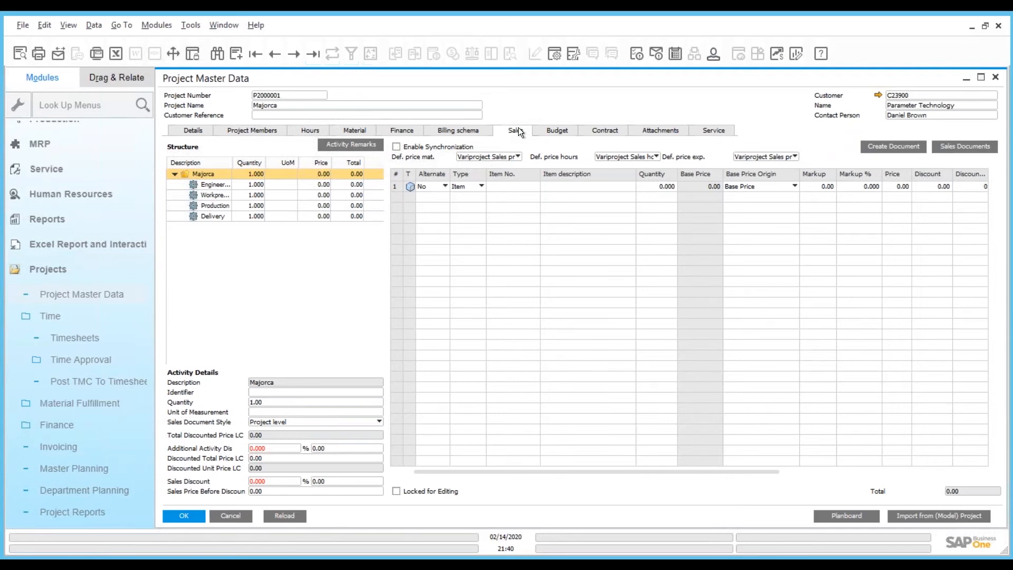
pyautogui.click(397, 147)
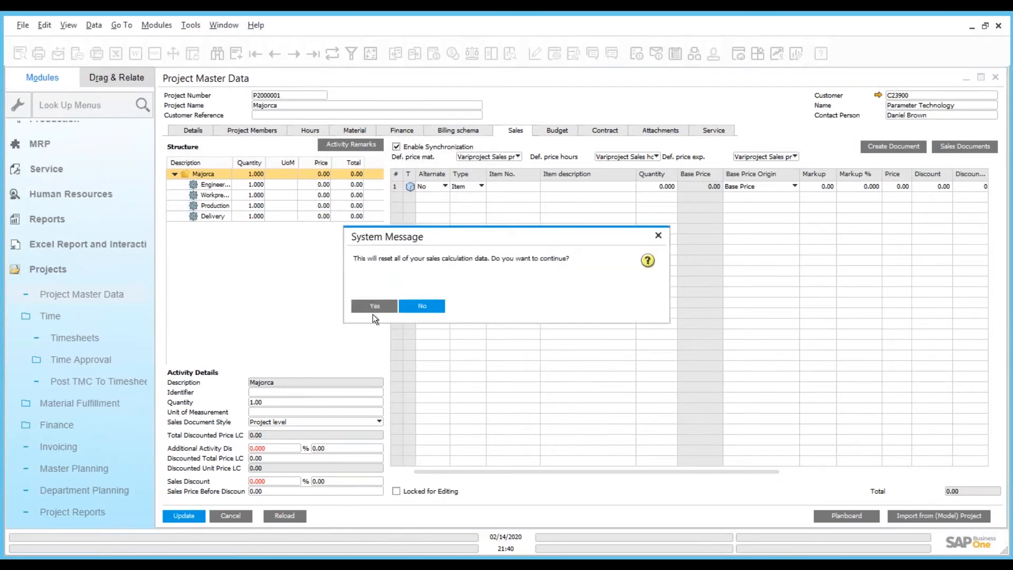
pyautogui.click(376, 307)
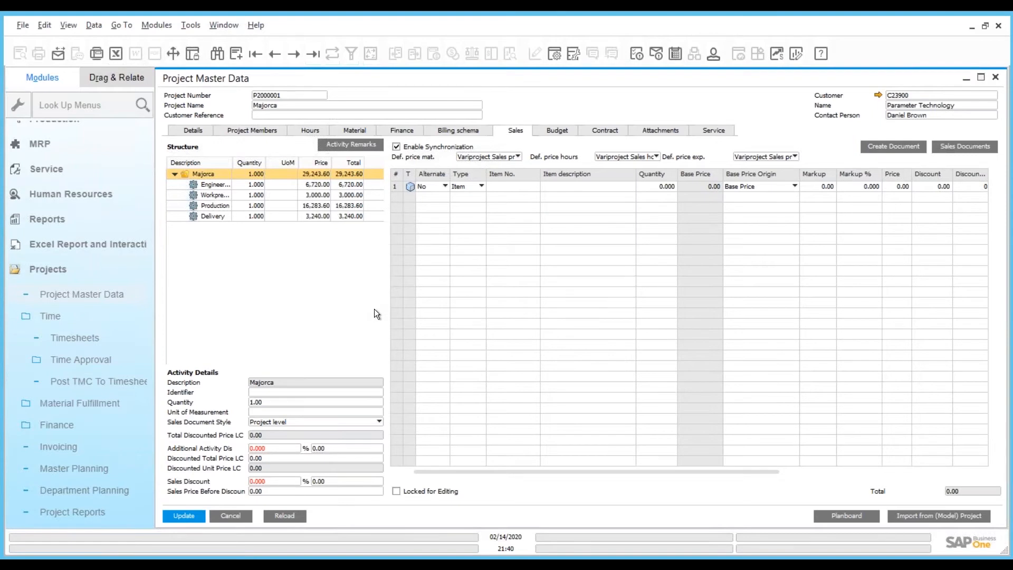
pyautogui.click(185, 515)
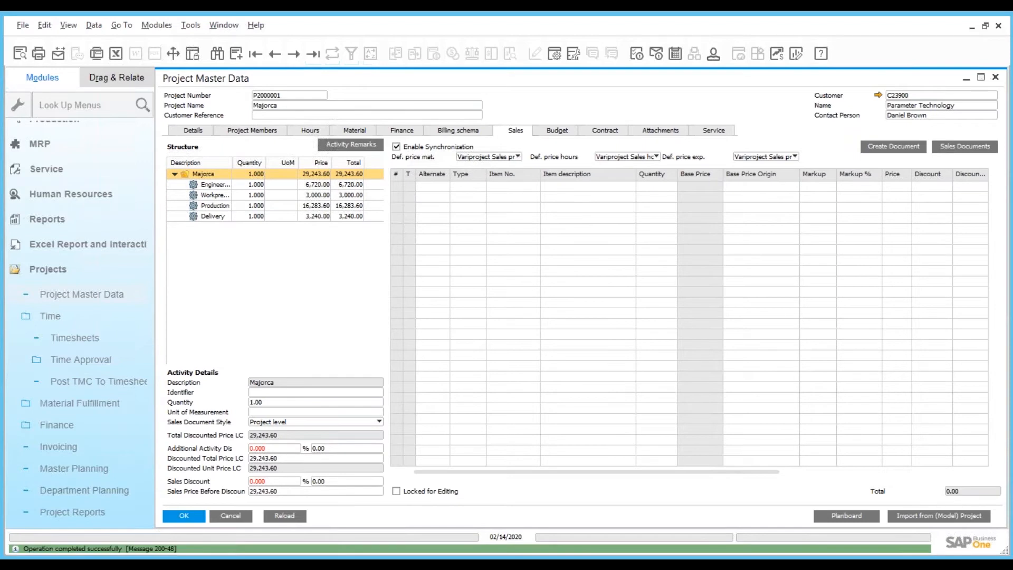
pyautogui.click(229, 208)
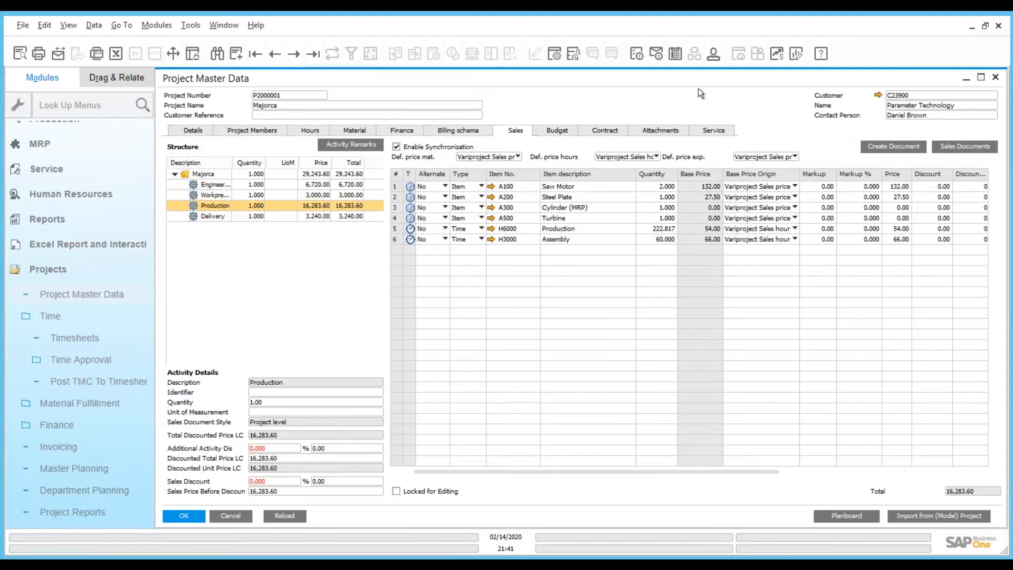
# Generate a sales document of type Sales Order from the project's sales calculation
pyautogui.click(902, 147)
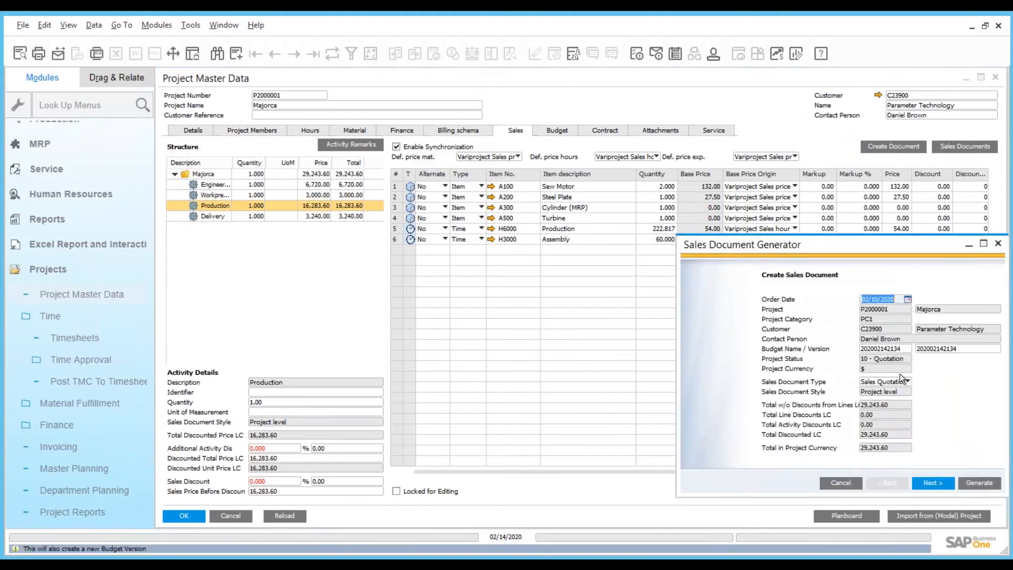
pyautogui.click(906, 379)
pyautogui.click(908, 396)
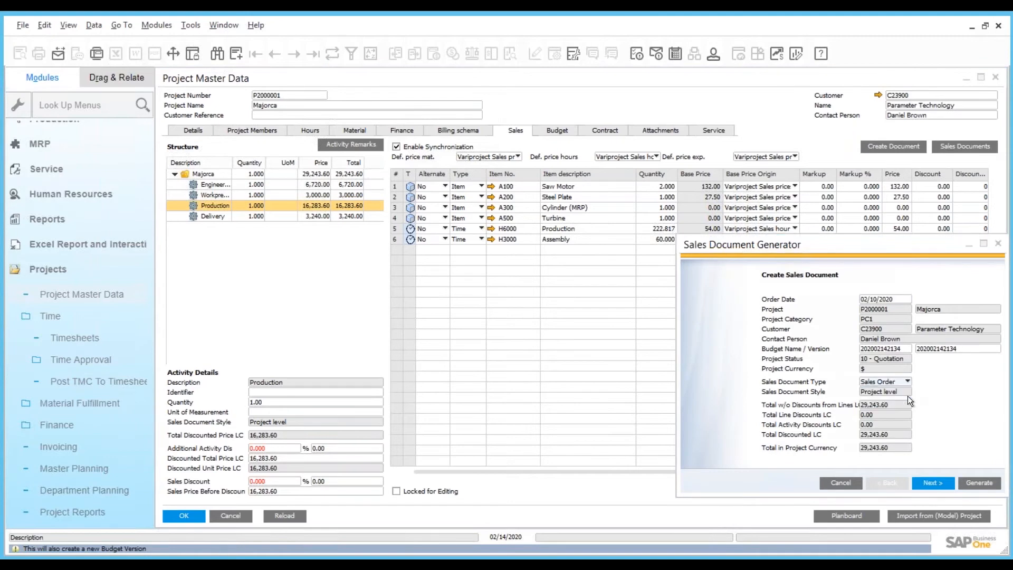
pyautogui.click(936, 481)
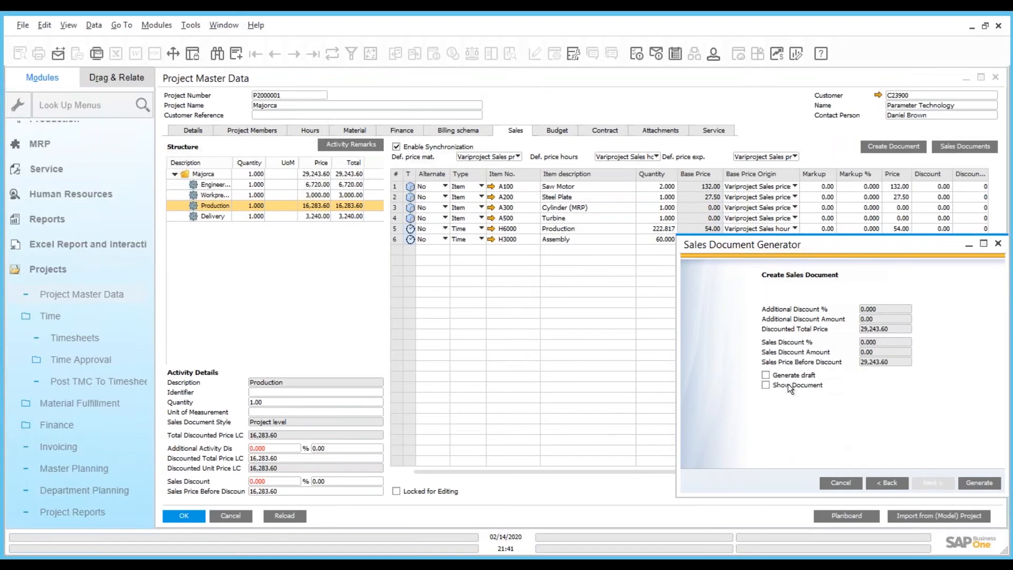
pyautogui.click(988, 481)
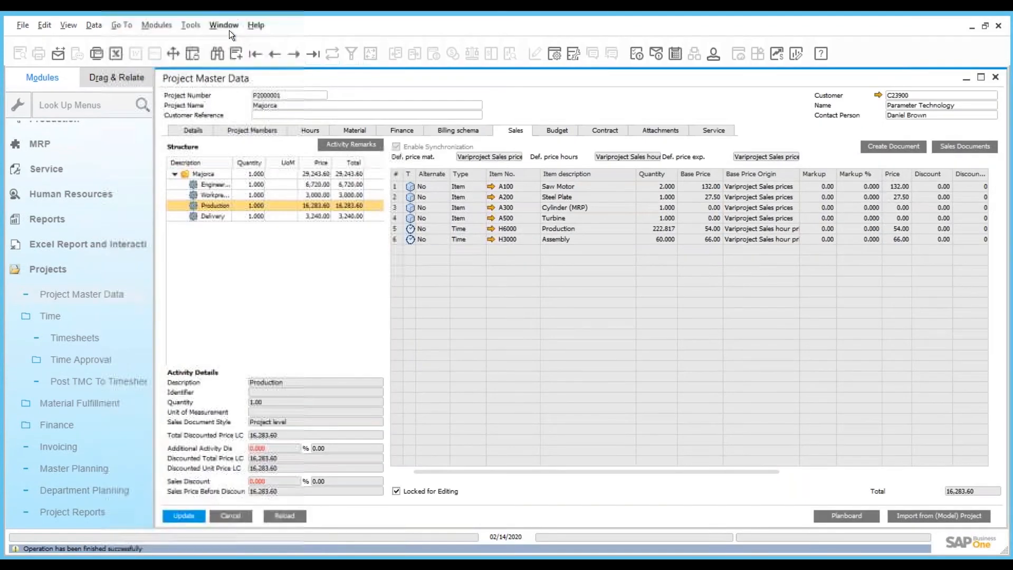
# Open the generated sales order to review its contents and close it
pyautogui.click(229, 30)
pyautogui.click(273, 222)
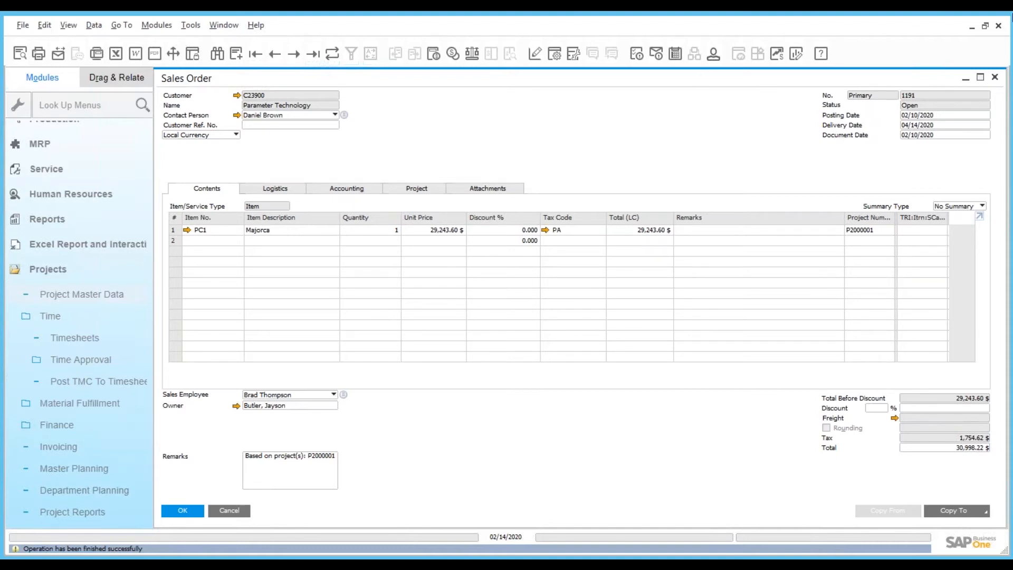
pyautogui.click(997, 78)
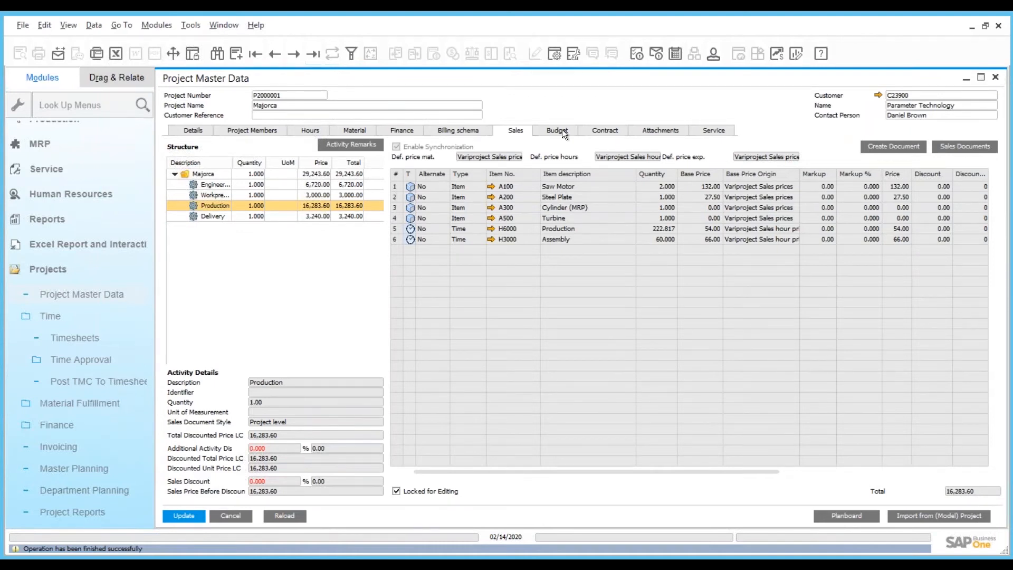
# Save the project along with its corresponding sales order, and display the project's budget overview
pyautogui.click(170, 518)
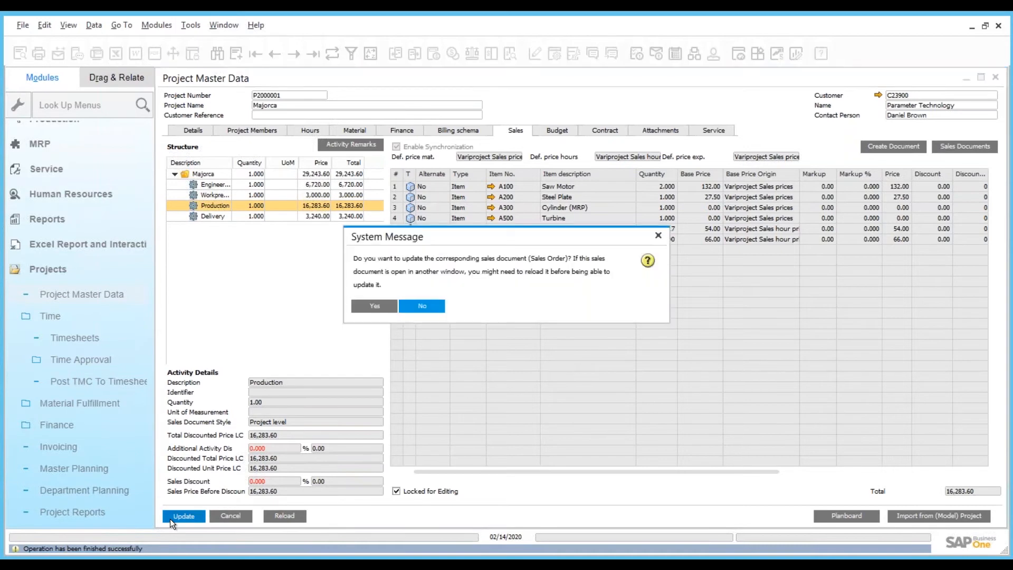
pyautogui.click(379, 307)
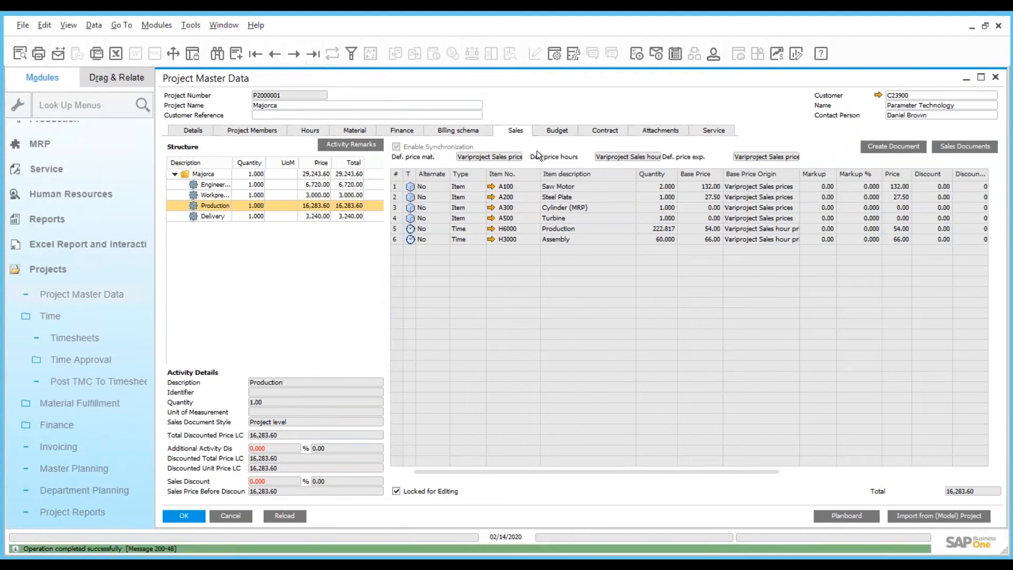
pyautogui.click(566, 127)
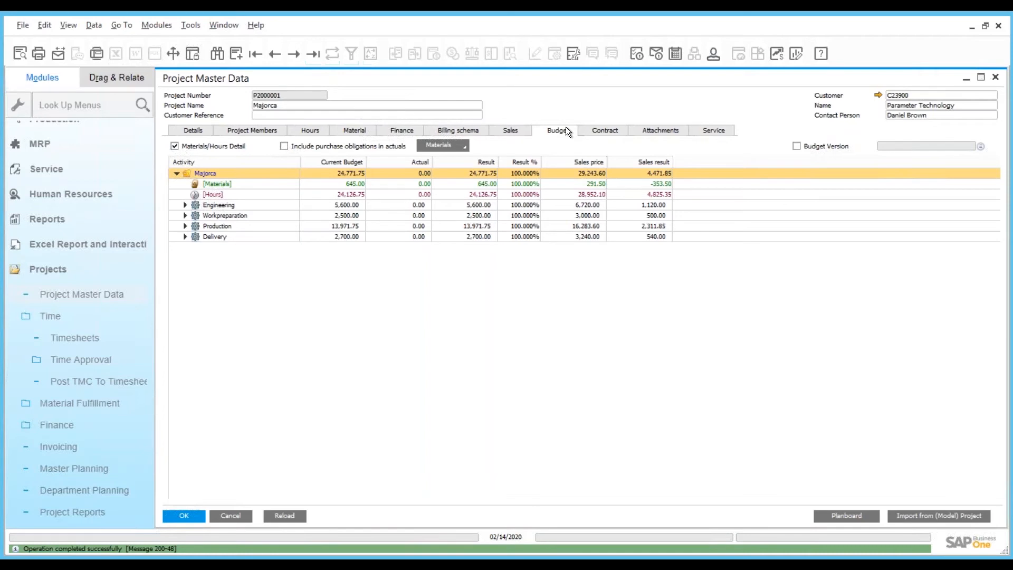
# Open the project's planboard, accepting the risk of running the planning application, and extend the Production activity's end to about early April 2020
pyautogui.click(865, 514)
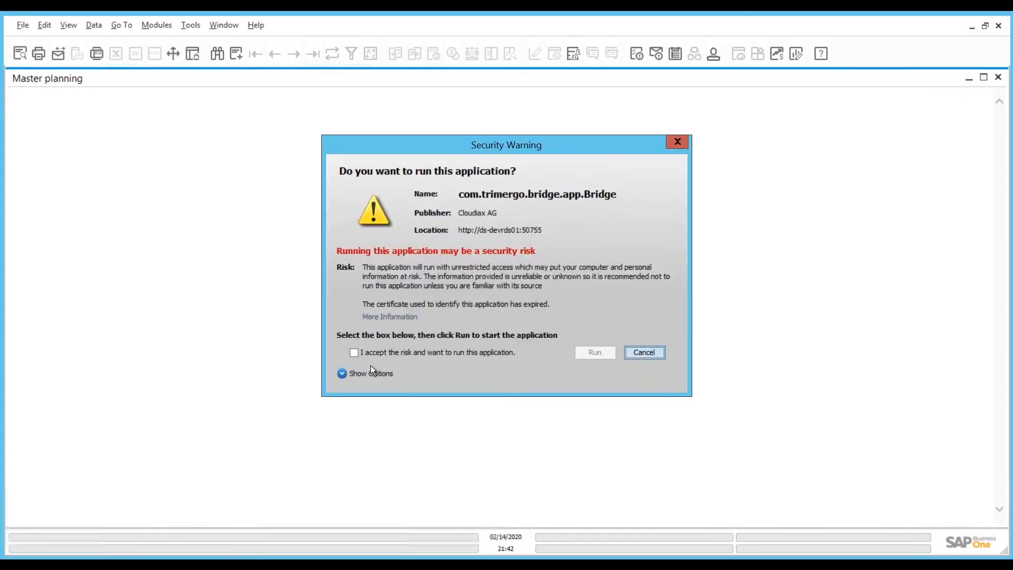
pyautogui.click(354, 351)
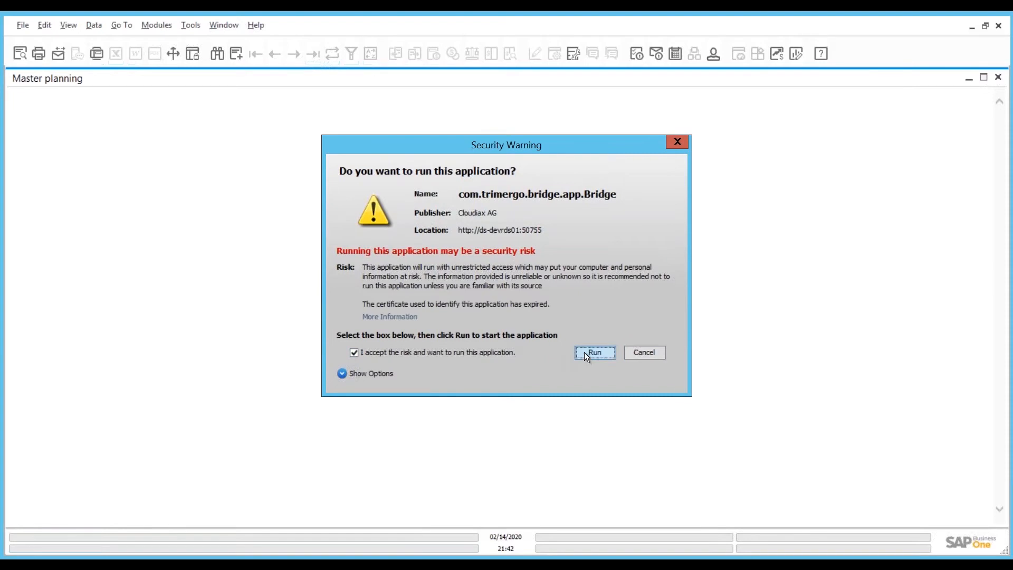
pyautogui.click(585, 353)
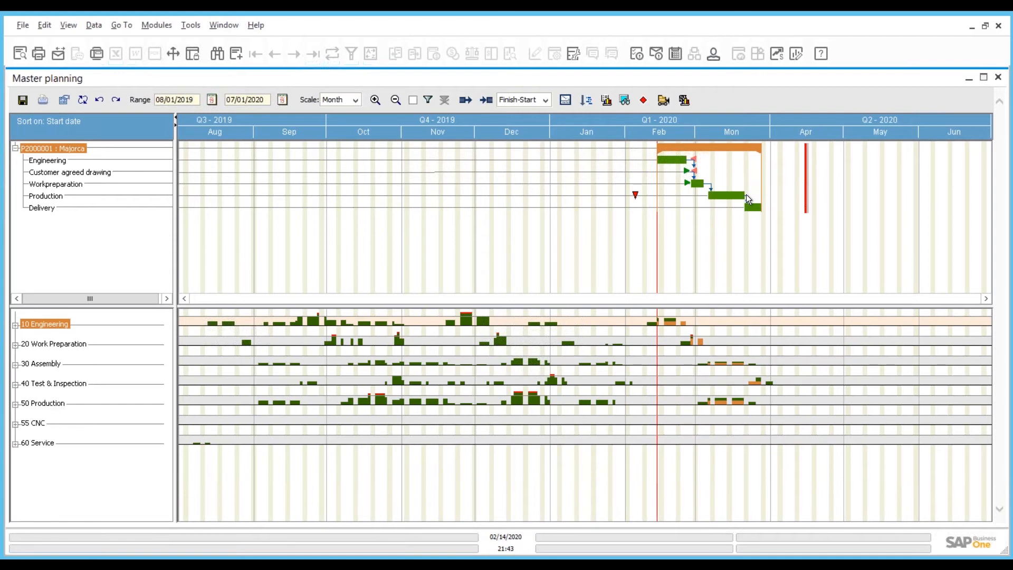
pyautogui.moveTo(743, 195); pyautogui.dragTo(776, 194)
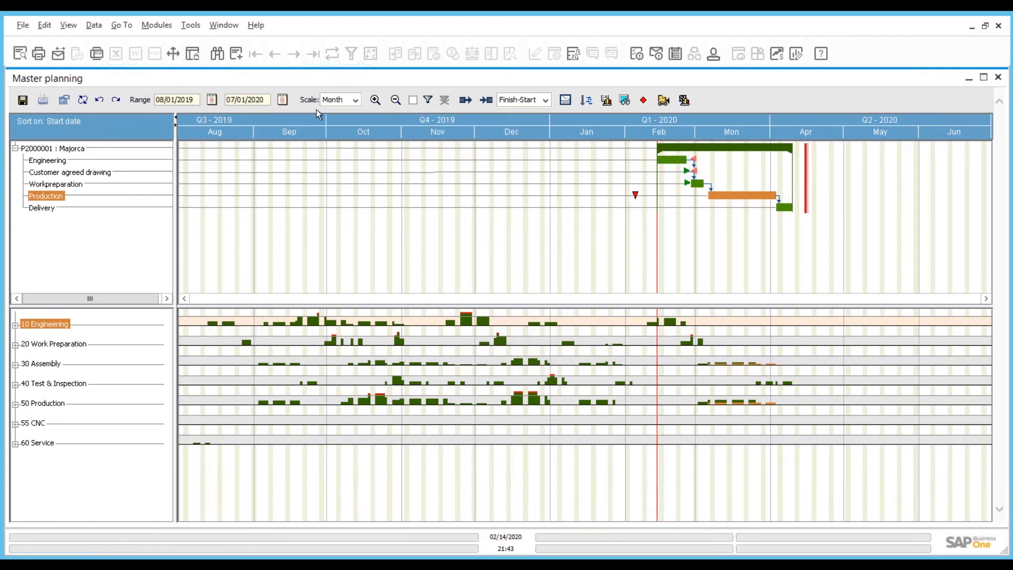
# Save the adjusted Majorca planning and close the master planning
pyautogui.click(26, 100)
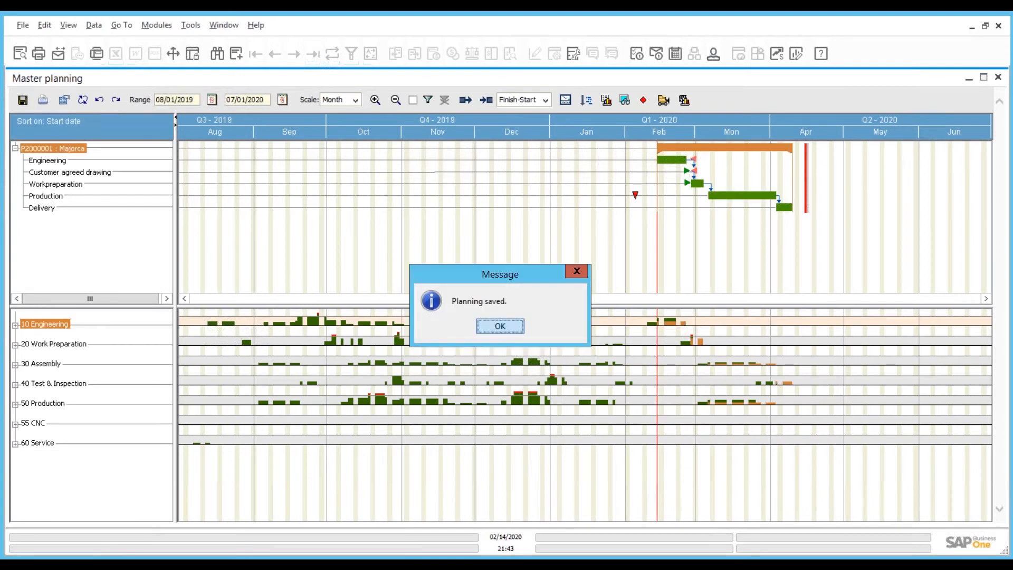
pyautogui.click(500, 327)
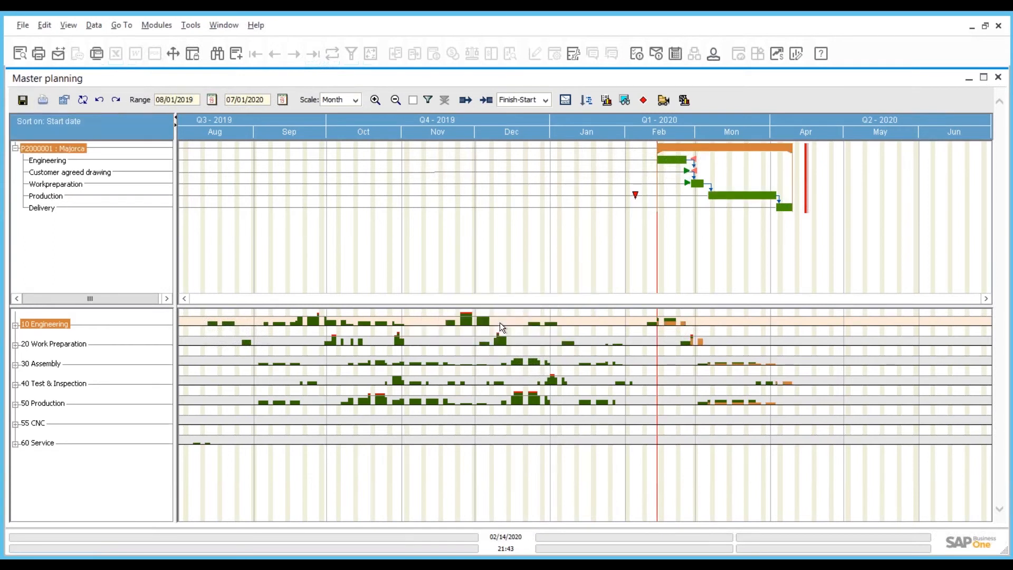
pyautogui.click(1001, 79)
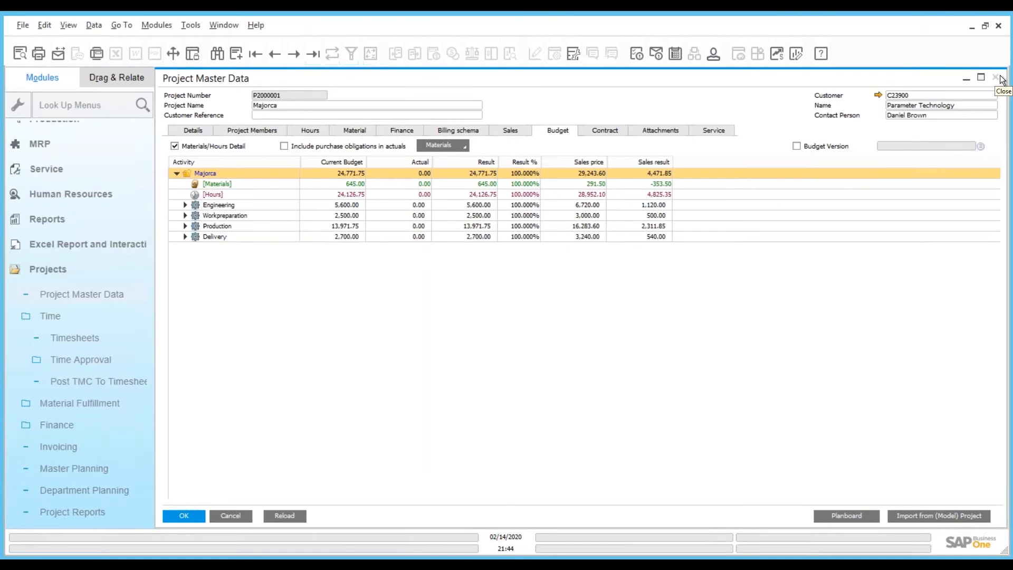
# Mark the Saw Motor and Steel Plate materials of the Production activity as RfO and confirm the project changes
pyautogui.click(353, 132)
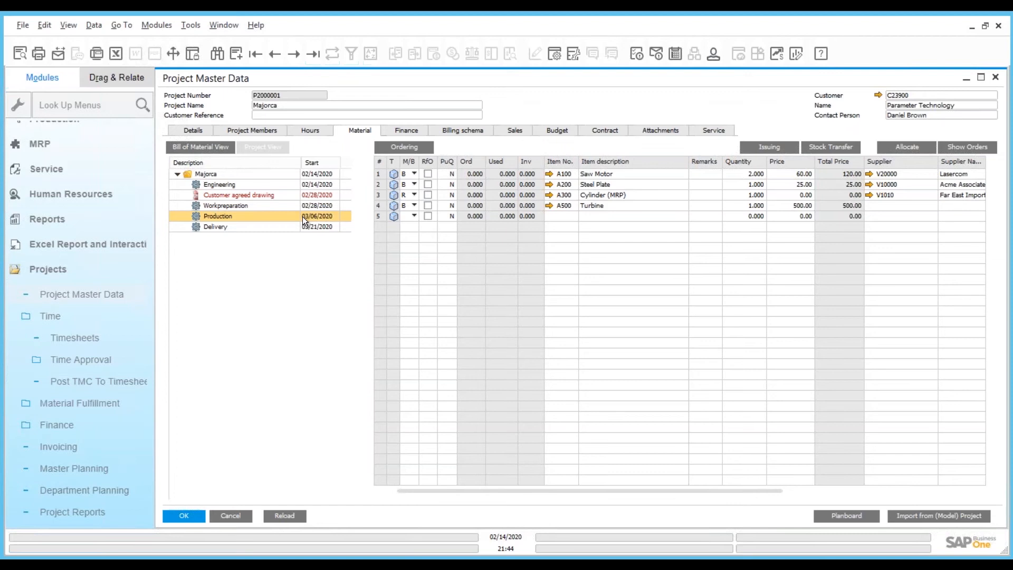
pyautogui.click(427, 174)
pyautogui.click(427, 183)
pyautogui.click(180, 516)
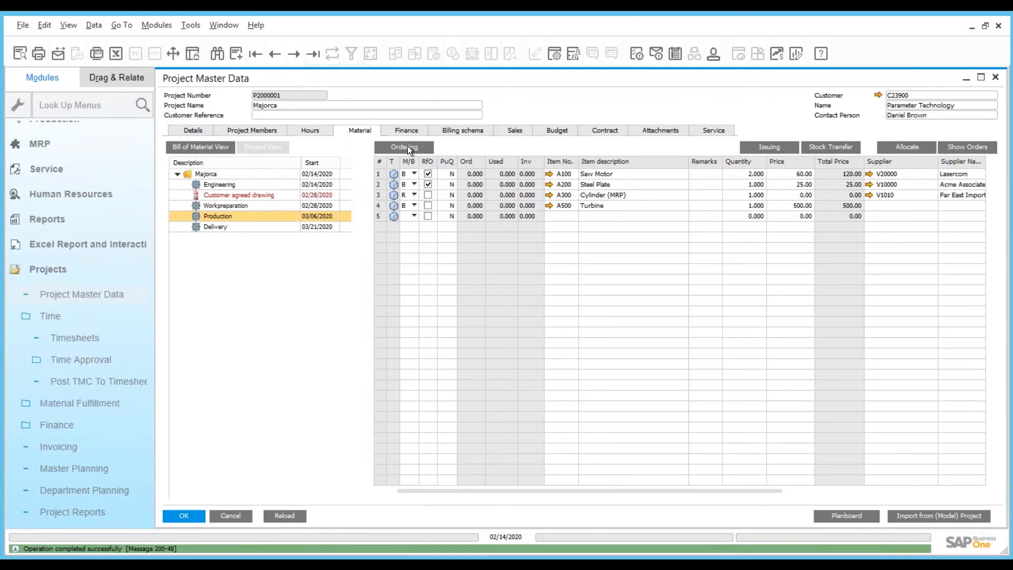
# Run the material recommendation for ordering the Majorca project's items with the preset criteria, and move all recommended items to Order
pyautogui.click(408, 146)
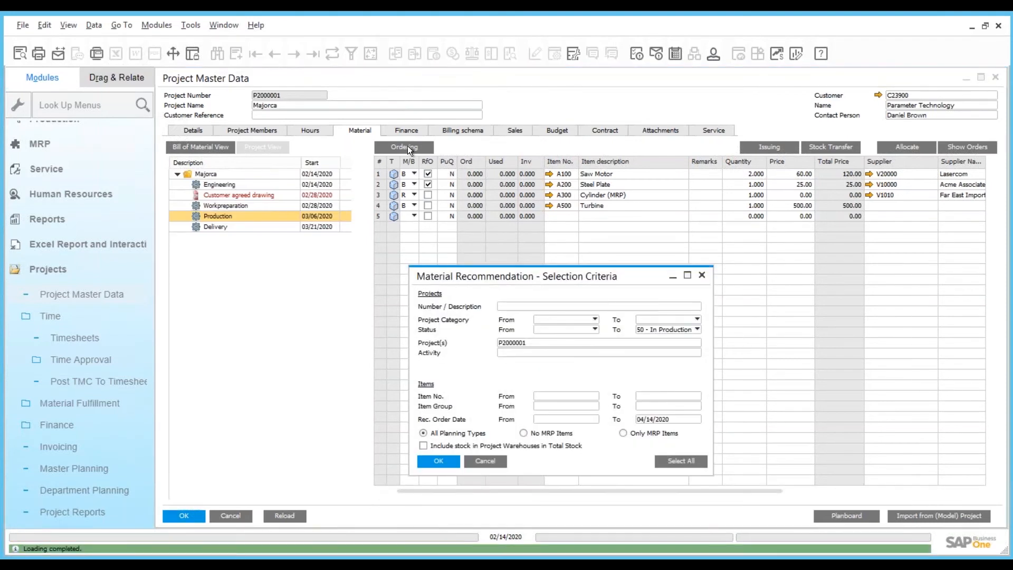
pyautogui.press('Return')
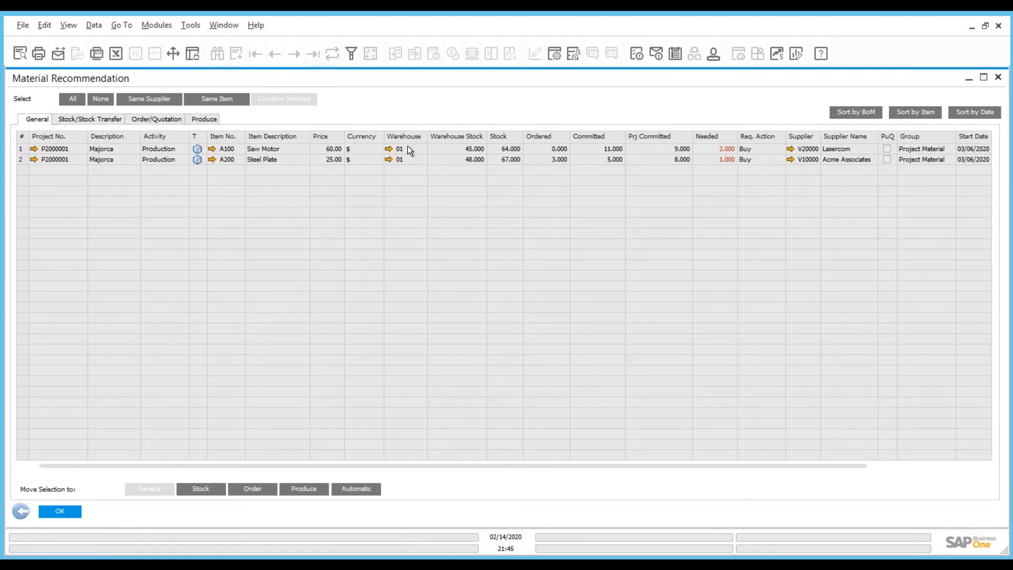
pyautogui.click(72, 95)
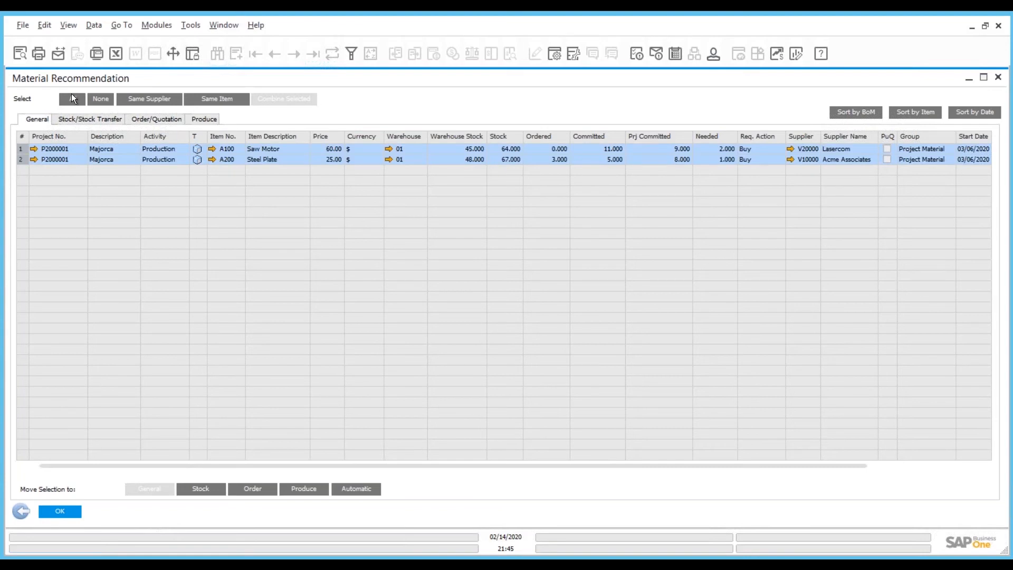
pyautogui.click(257, 487)
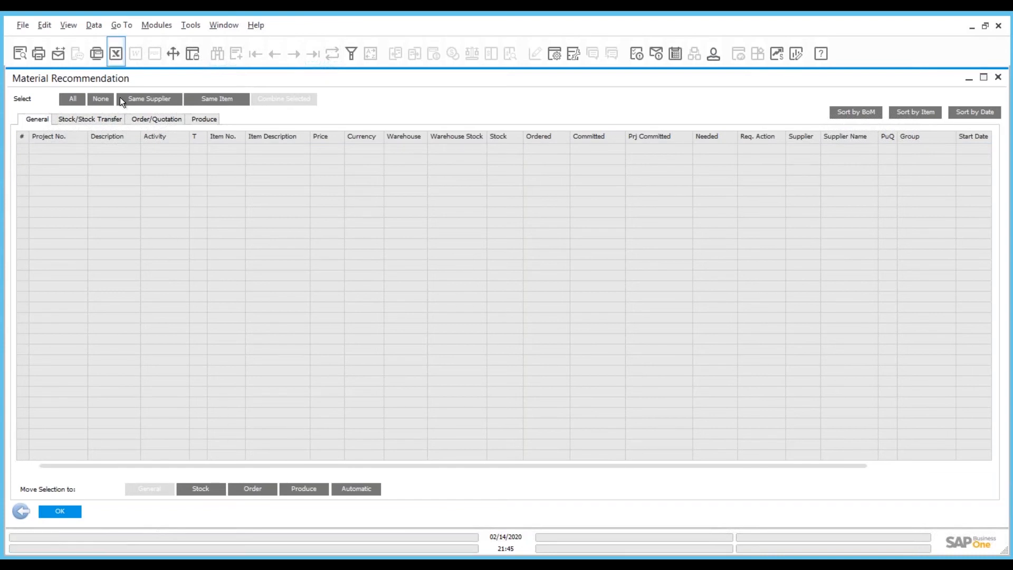
# Create purchase orders for all items in the order proposal, Saw Motor and Steel Plate
pyautogui.click(156, 119)
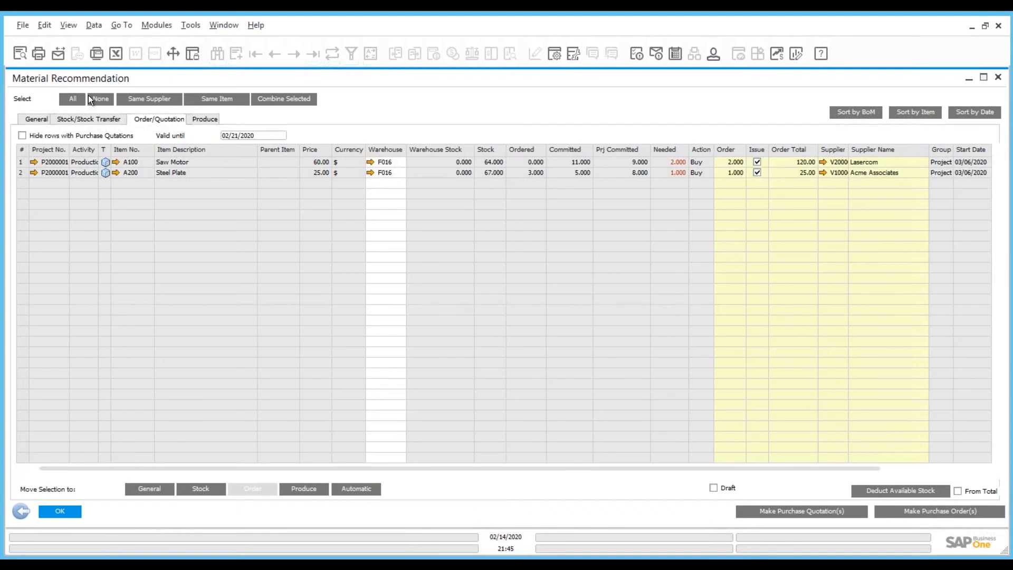
pyautogui.click(75, 98)
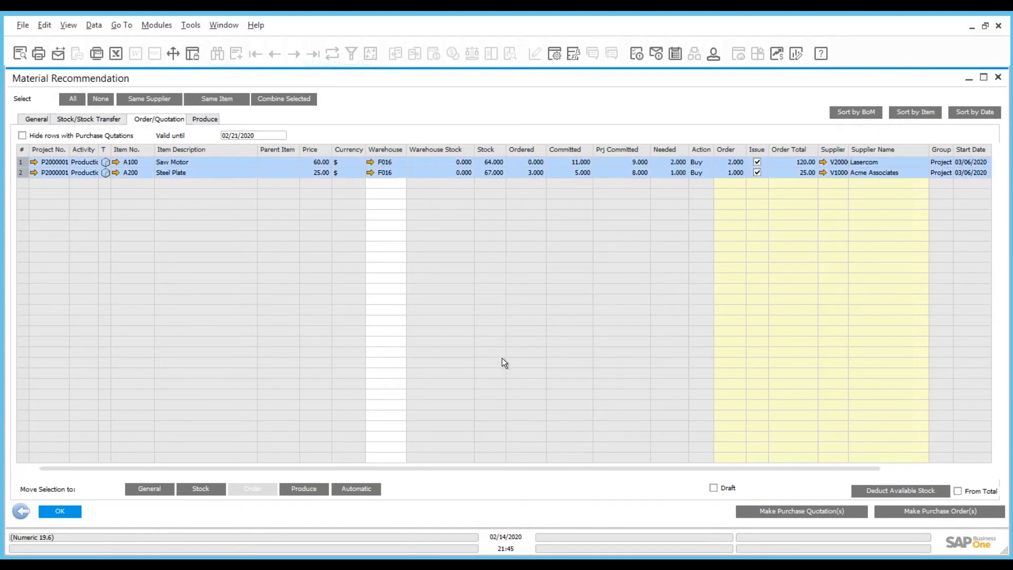
pyautogui.click(929, 511)
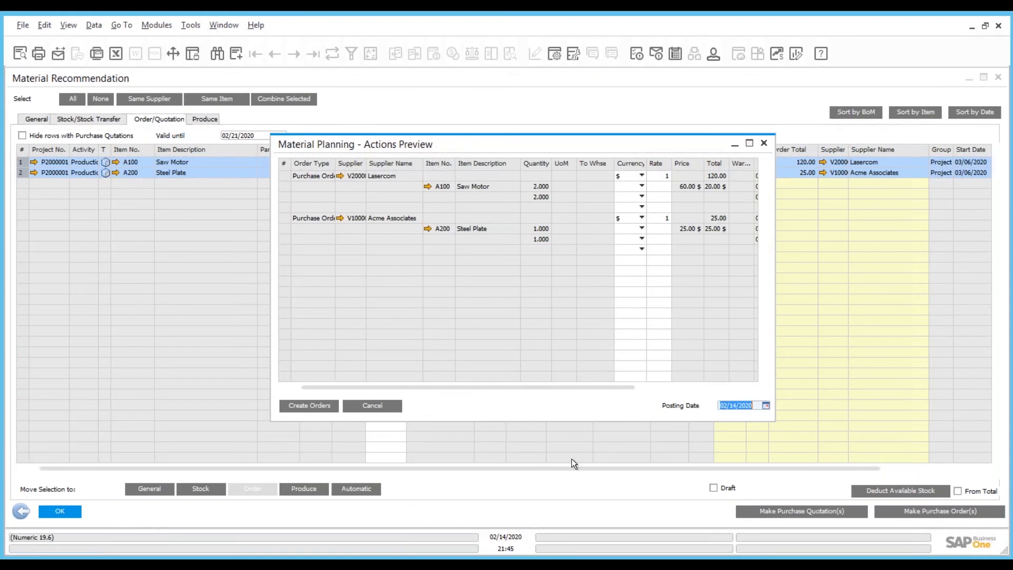
pyautogui.click(317, 406)
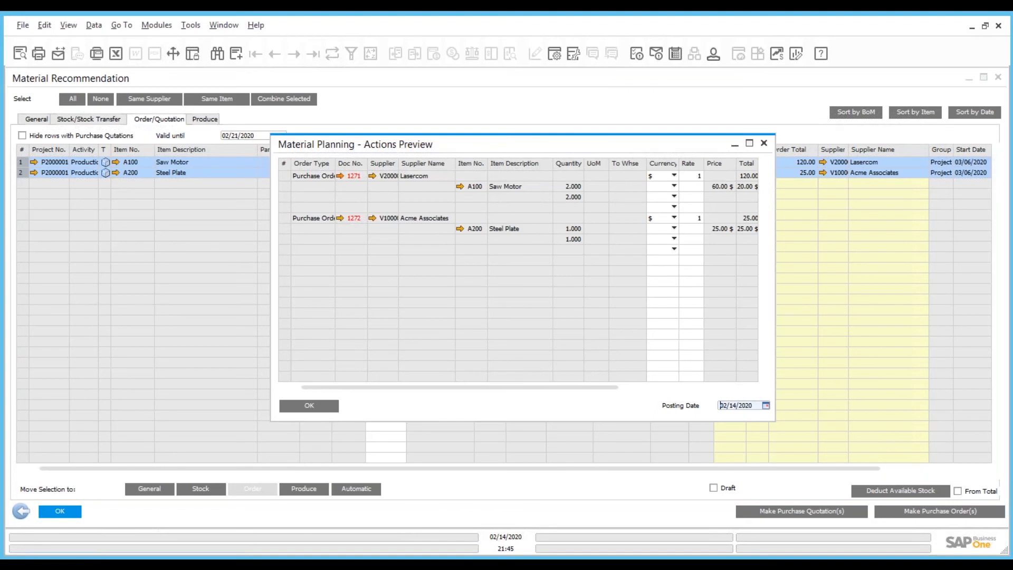
# Review the Lasercom purchase order's line details and project assignment, and return to the project master data
pyautogui.click(340, 176)
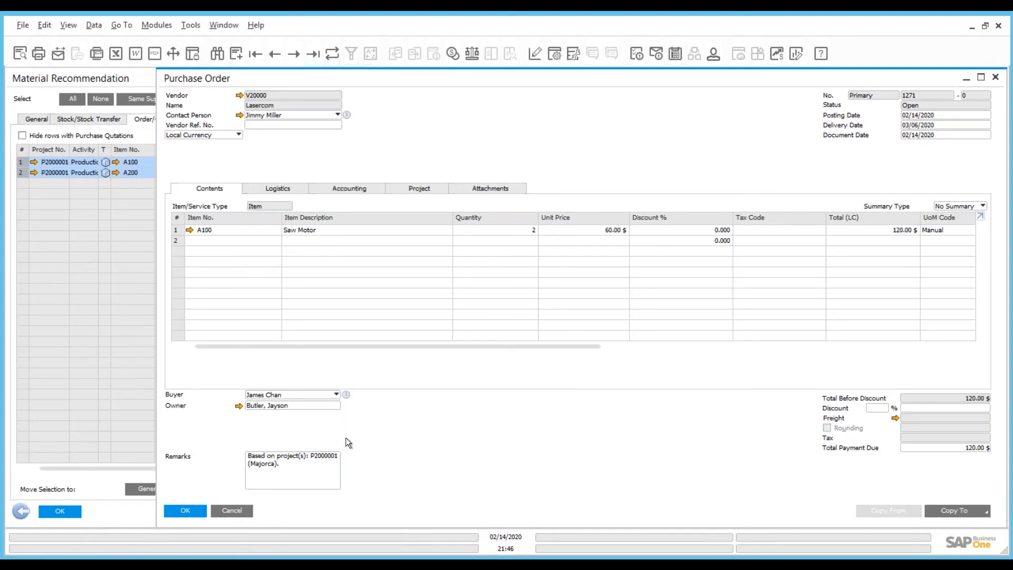
pyautogui.moveTo(596, 347); pyautogui.dragTo(749, 352)
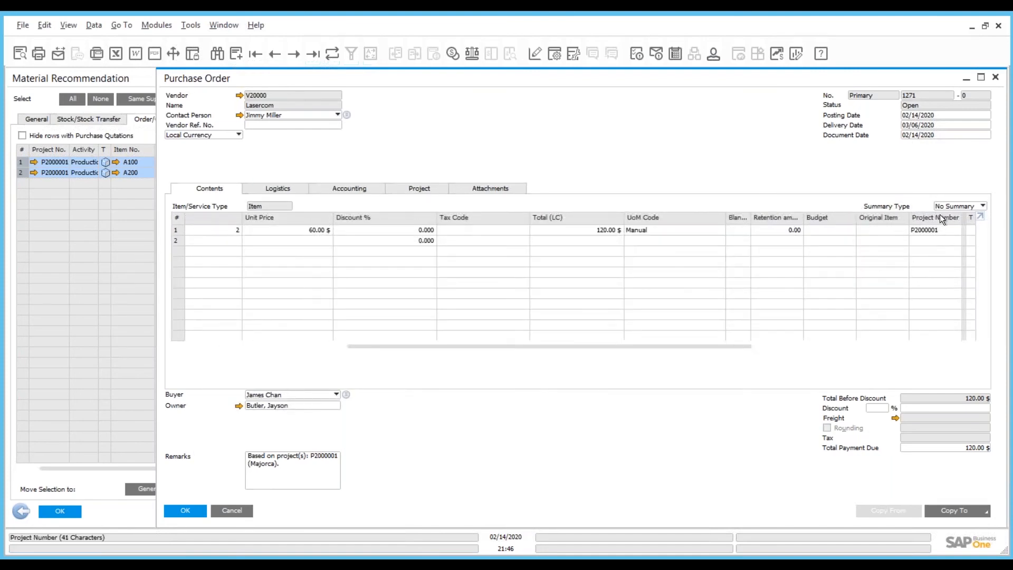
pyautogui.click(429, 190)
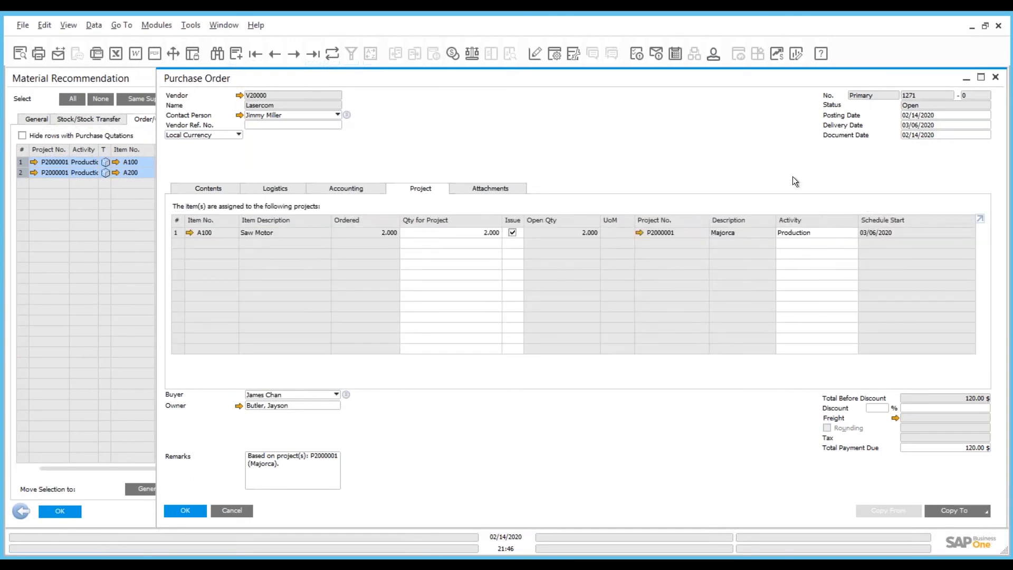
pyautogui.click(997, 80)
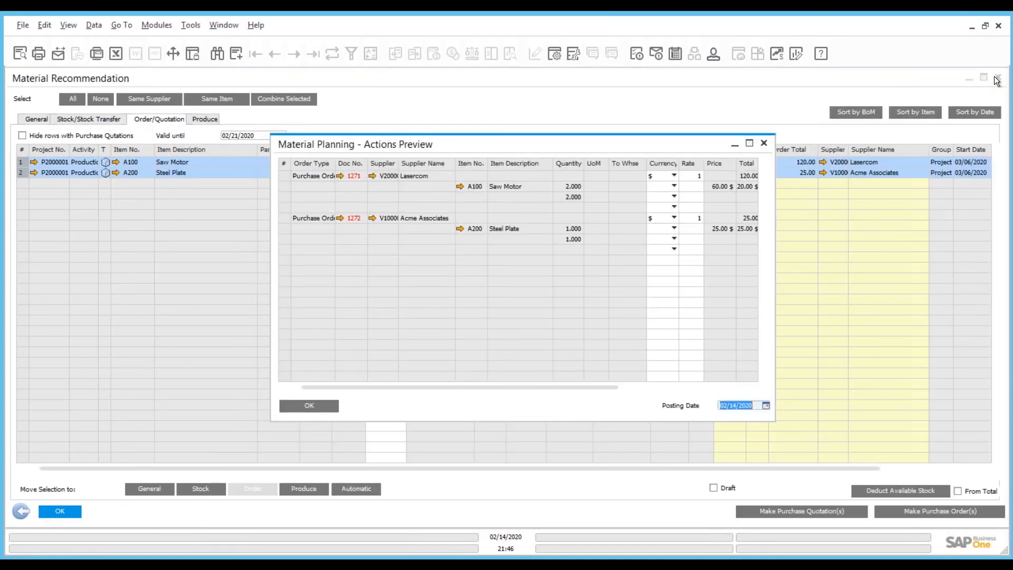
pyautogui.click(765, 141)
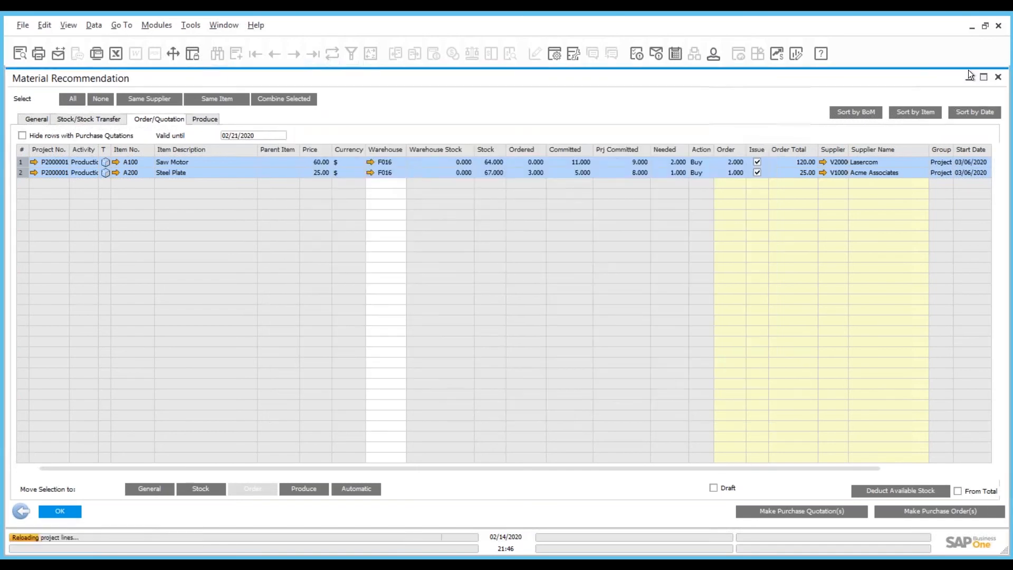
pyautogui.click(999, 81)
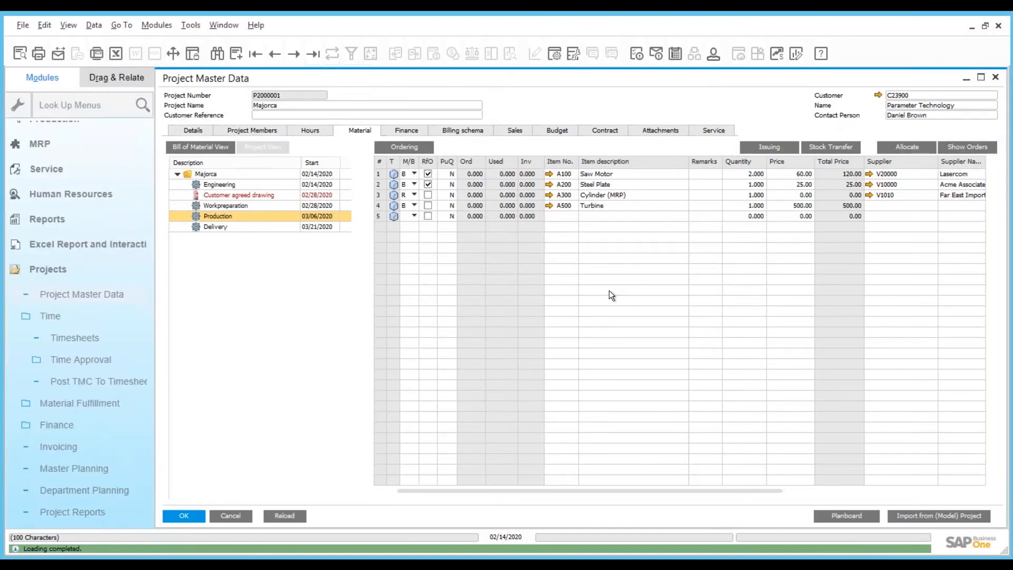
# Copy the Lasercom purchase order from the Production activity's order list to a Goods Receipt PO
pyautogui.click(961, 146)
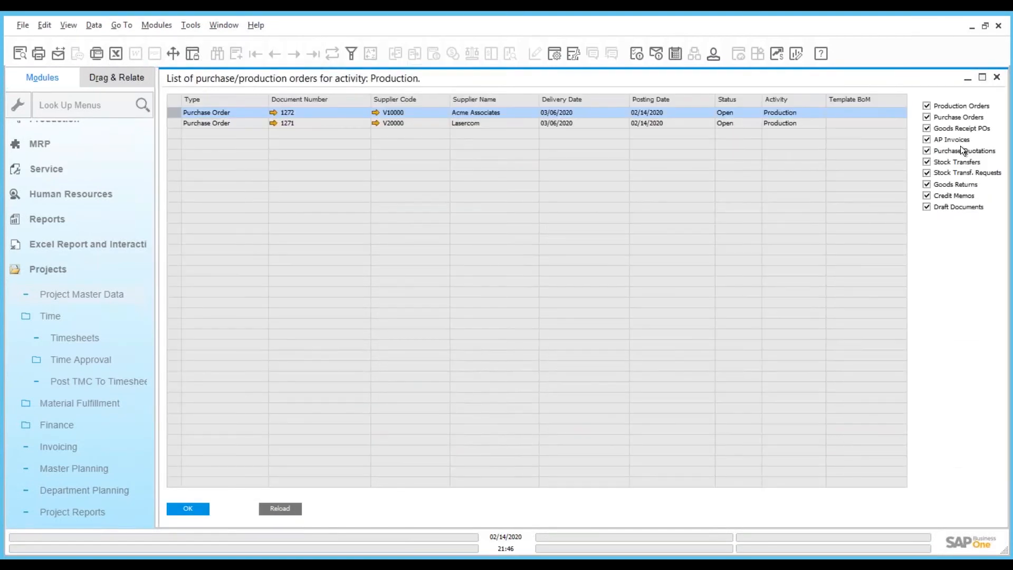
pyautogui.click(273, 122)
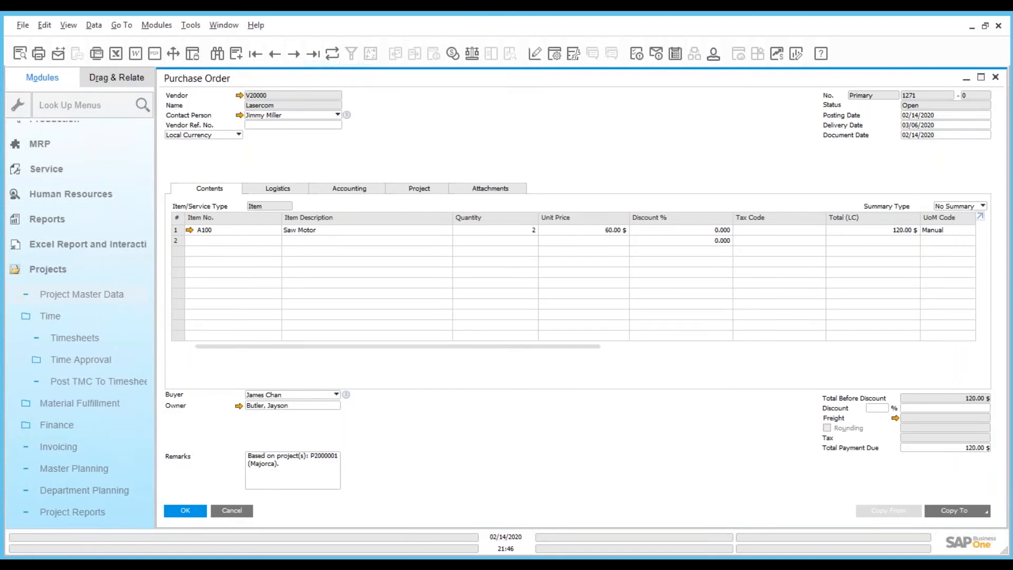
pyautogui.click(955, 508)
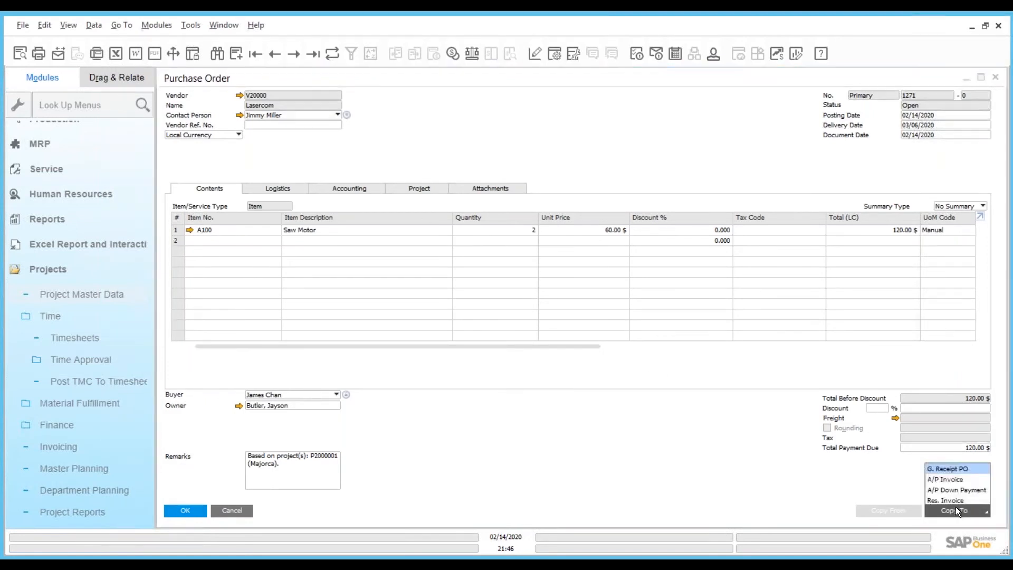
pyautogui.click(958, 472)
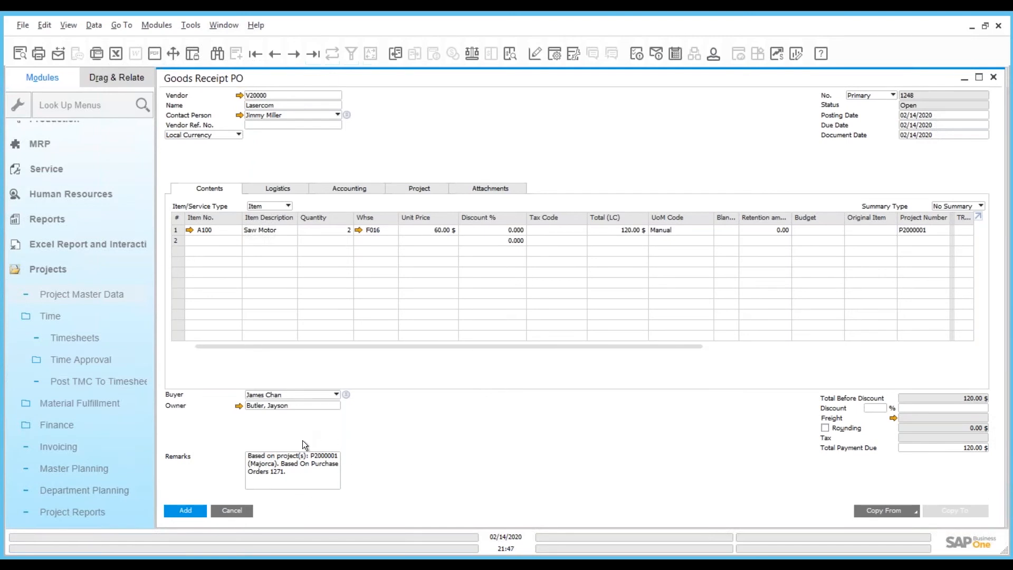
# Add the Goods Receipt PO for the Saw Motor, accept that it becomes unchangeable, and return to the project master data
pyautogui.click(194, 511)
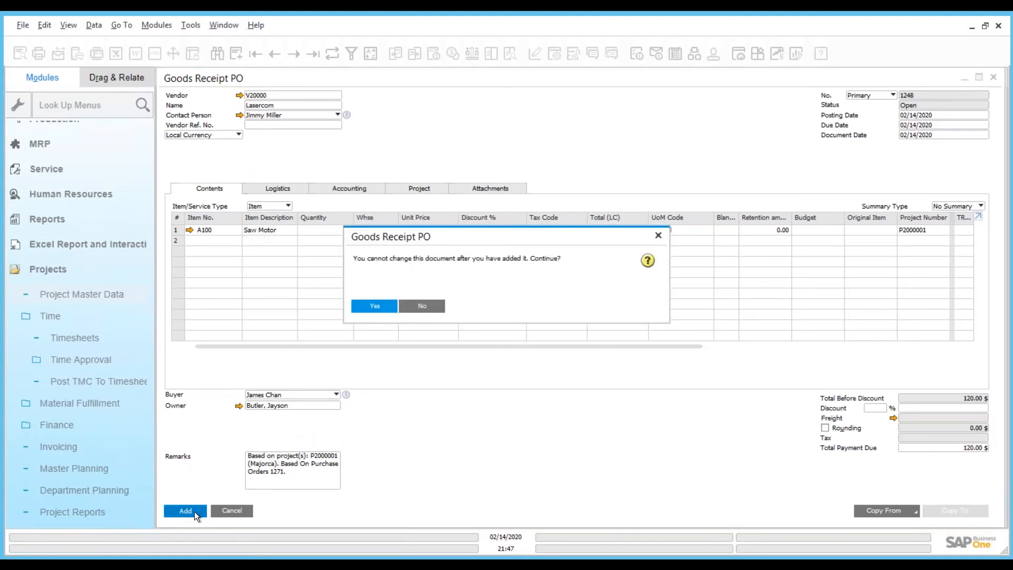
pyautogui.click(379, 305)
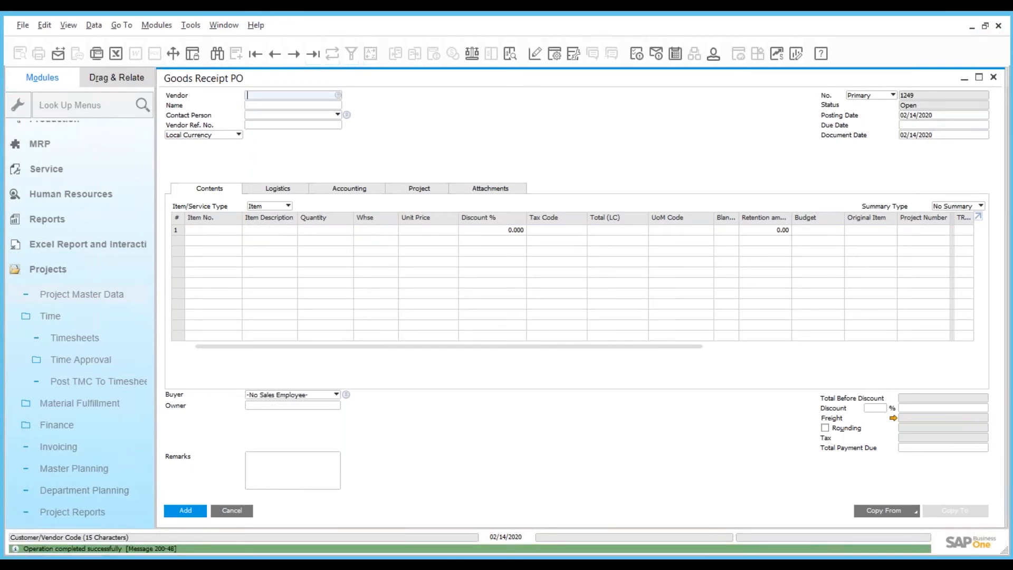
pyautogui.click(994, 78)
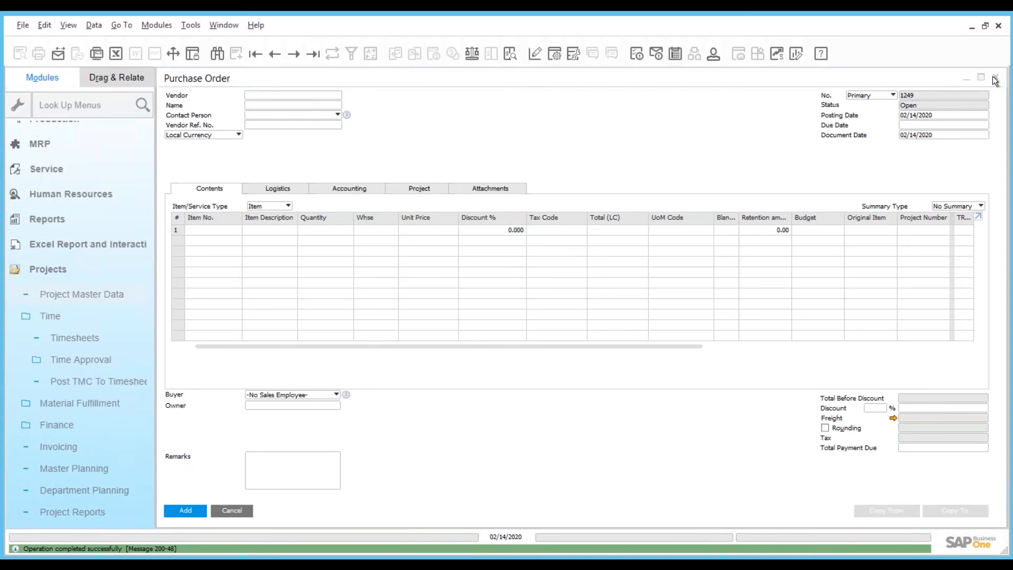
pyautogui.click(994, 79)
pyautogui.click(994, 80)
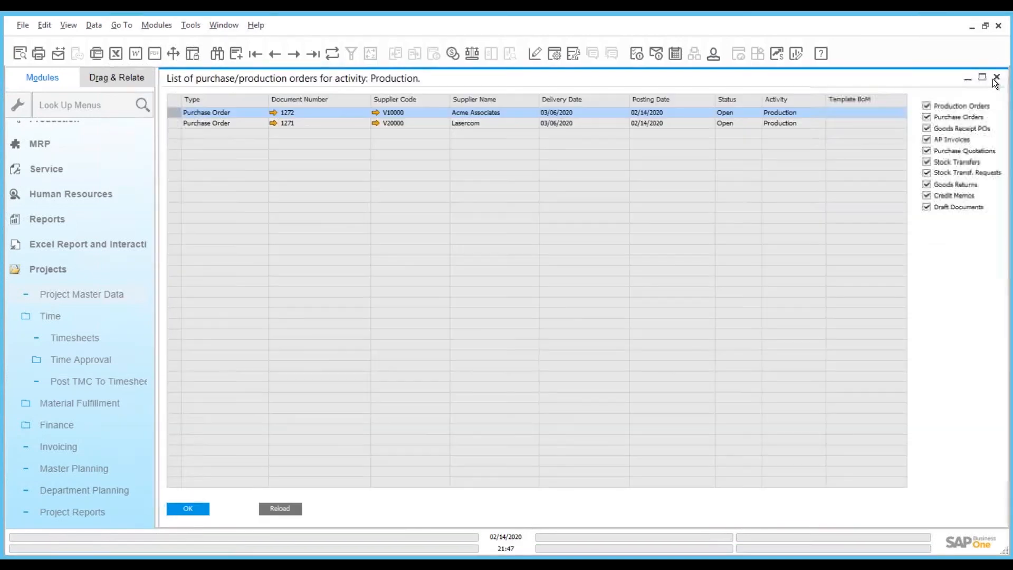
pyautogui.click(996, 79)
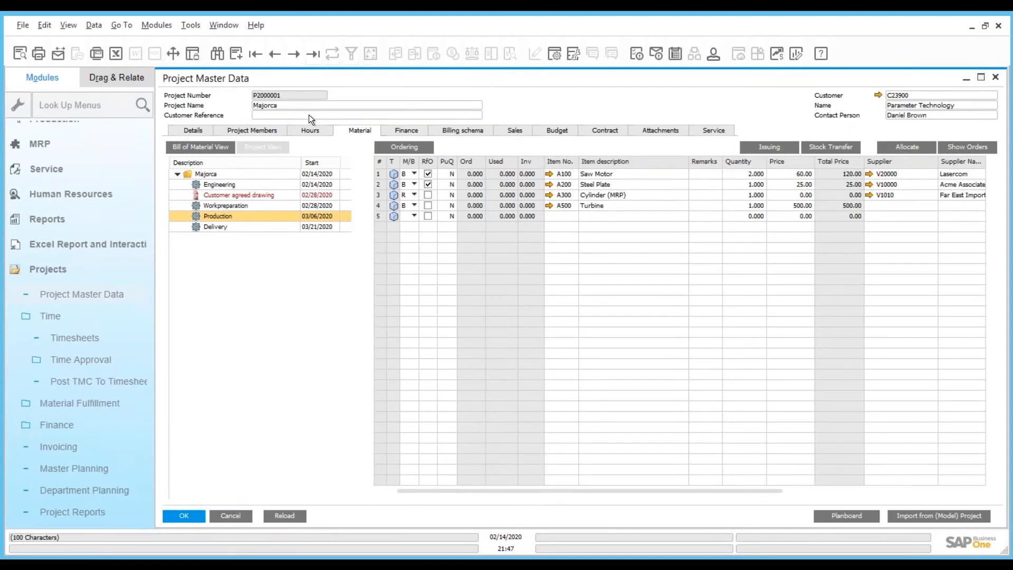
# Examine the project's hours and the details of the 50 Production allocation under the Production activity
pyautogui.click(312, 130)
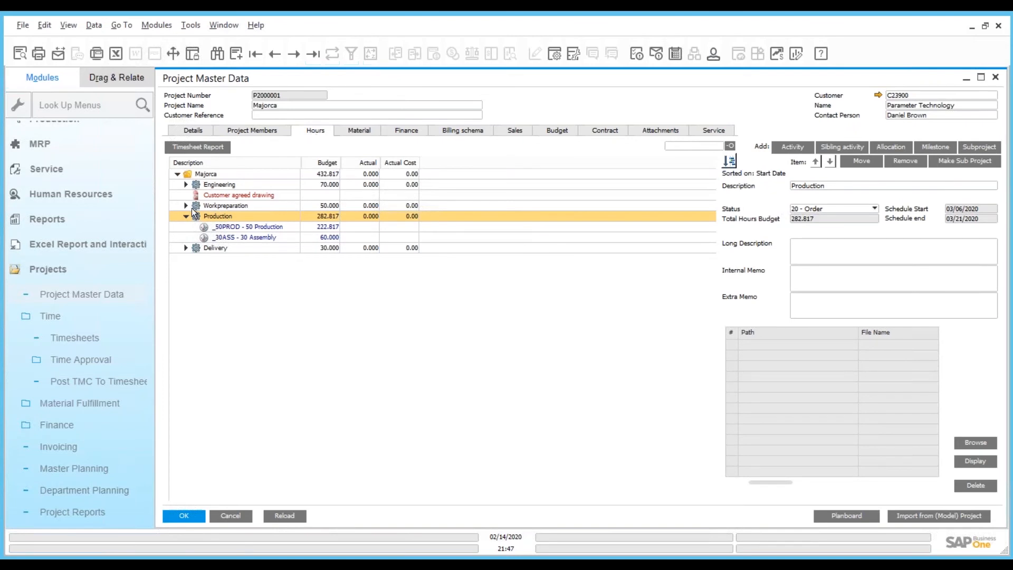
pyautogui.click(267, 228)
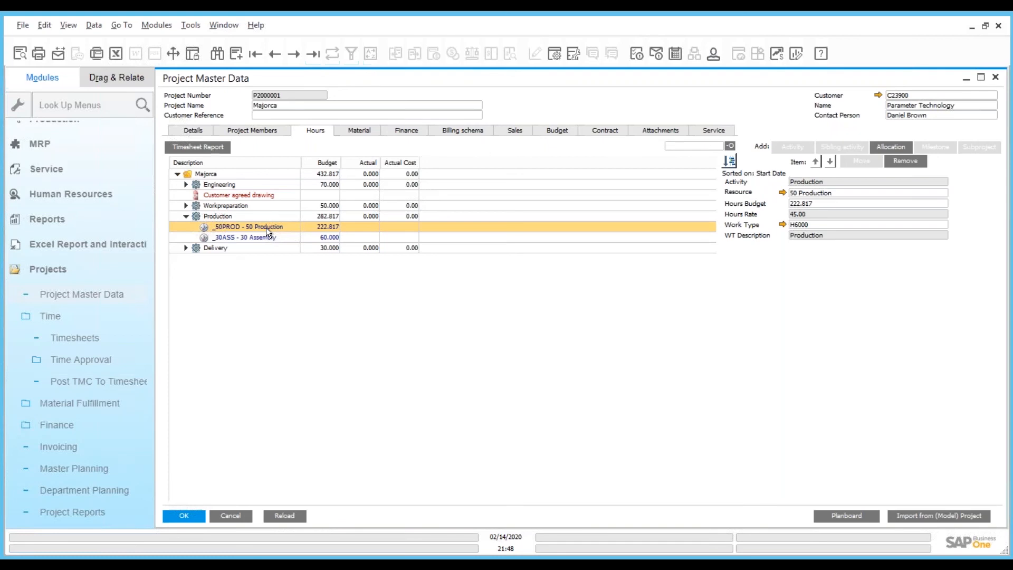
# Open the timesheets and add a line for the Majorca project with the Engineering activity
pyautogui.click(95, 336)
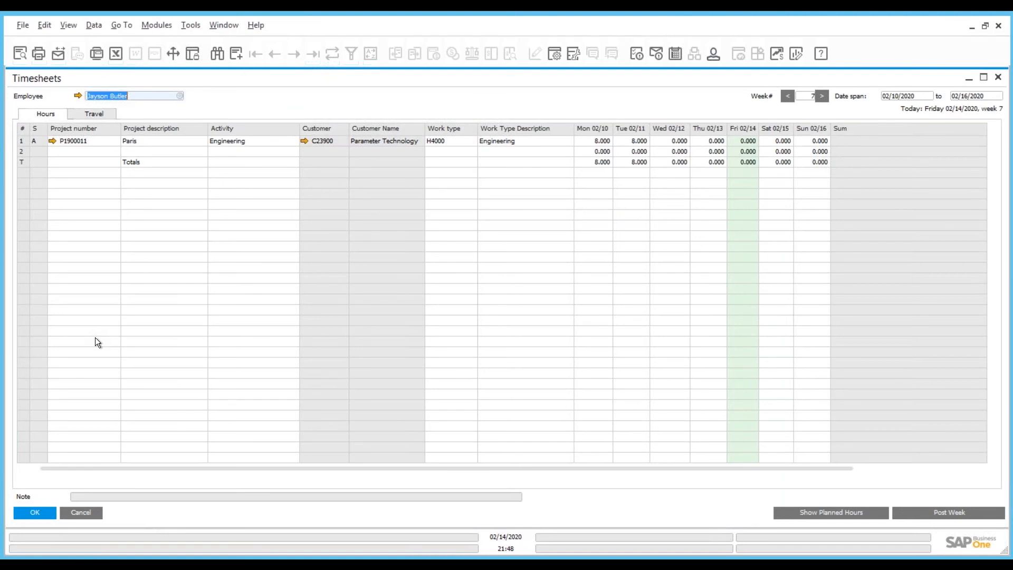
pyautogui.click(145, 150)
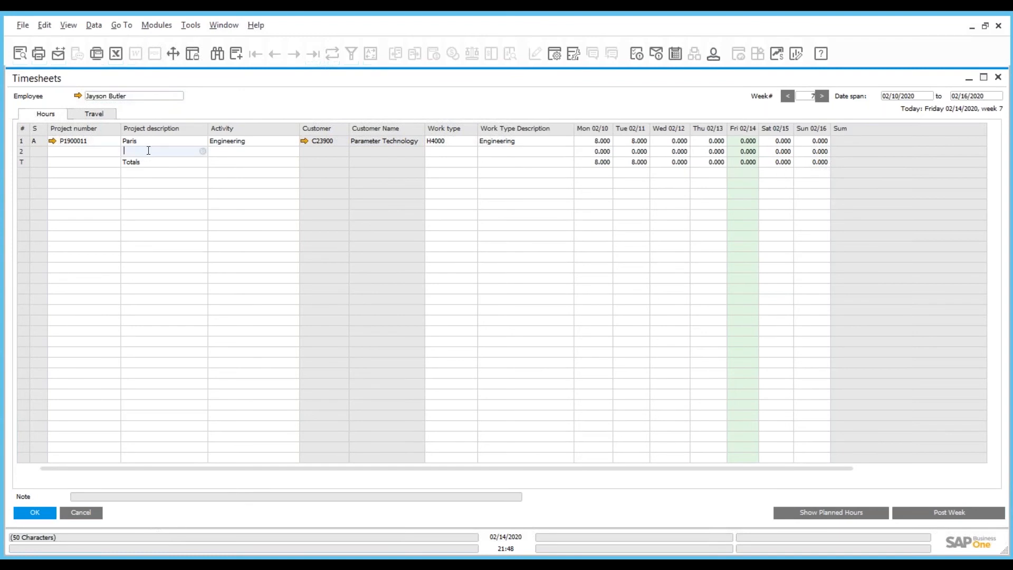
pyautogui.write('majorca')
pyautogui.press('Tab')
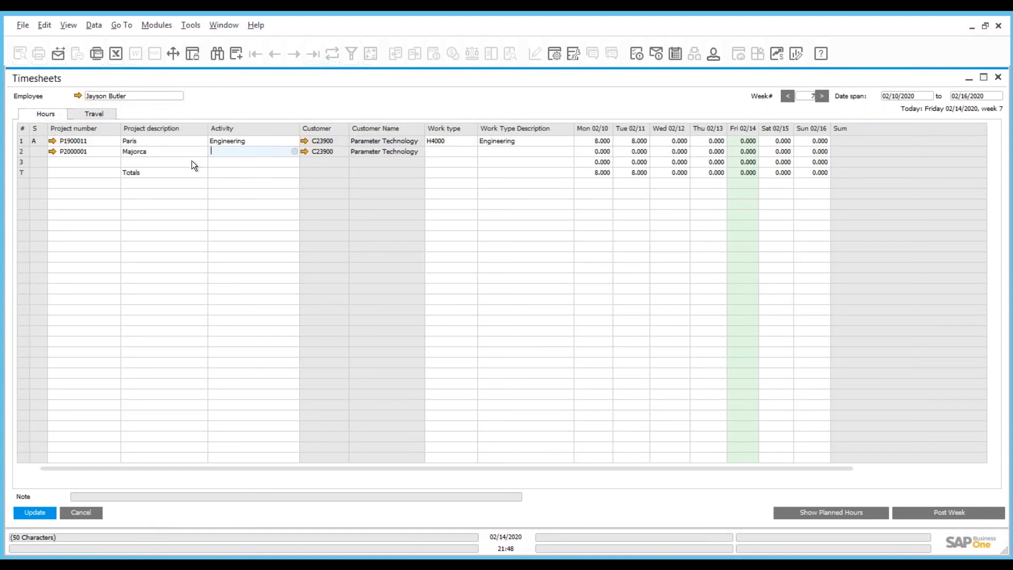
pyautogui.click(294, 151)
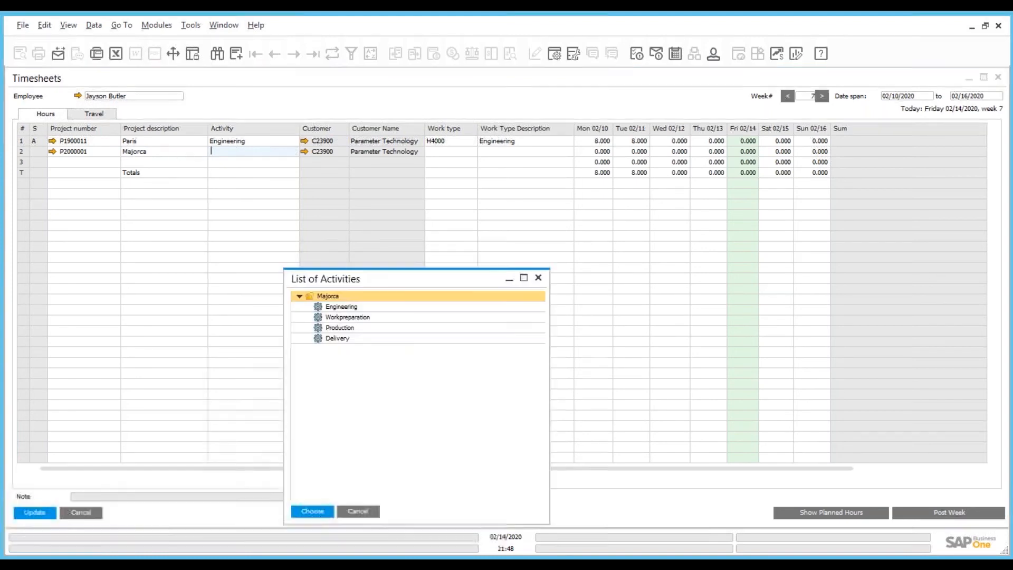
pyautogui.click(366, 308)
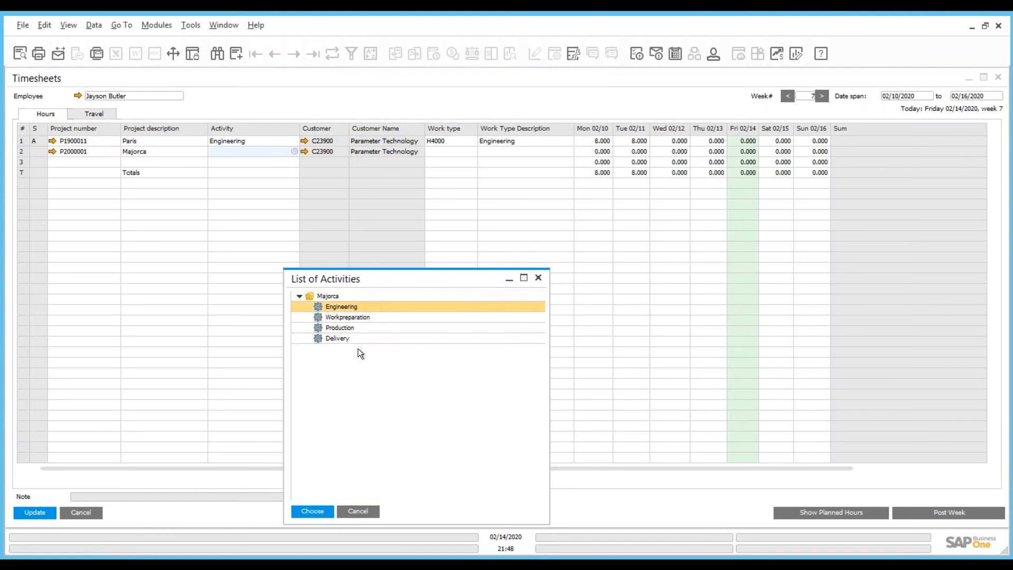
pyautogui.click(316, 511)
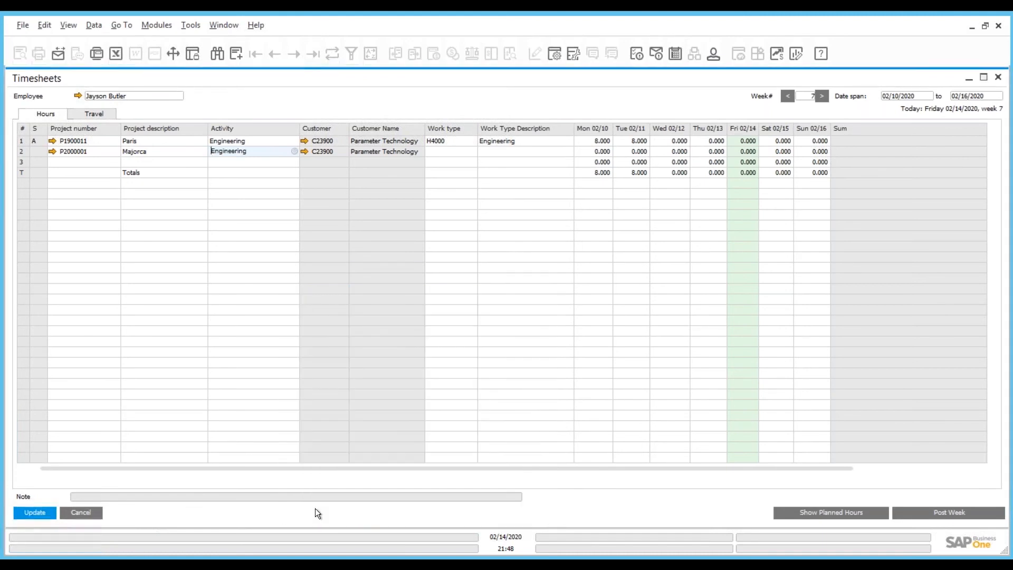
# Assign the work type H4000 Engineering to the Majorca timesheet line
pyautogui.click(458, 153)
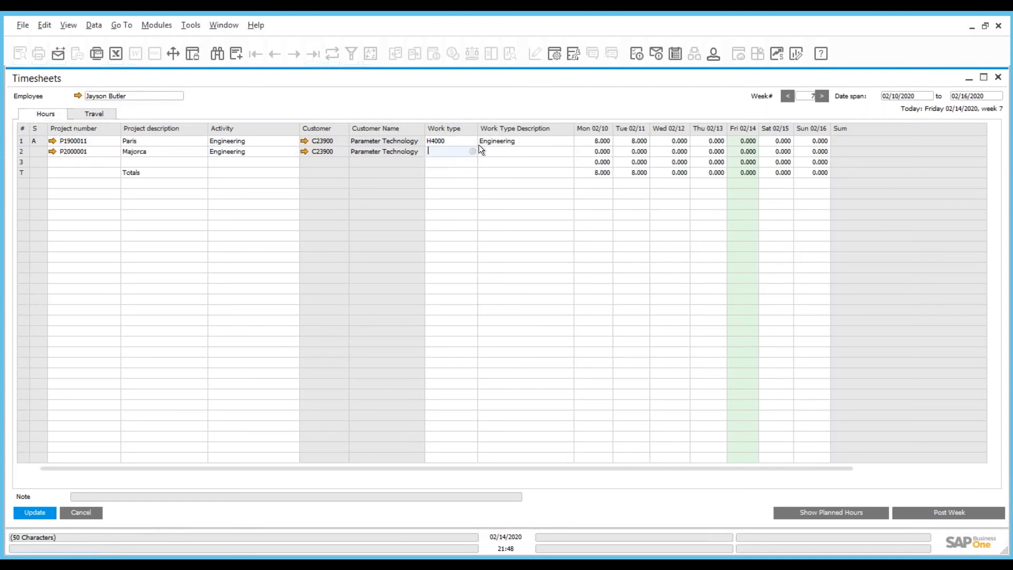
pyautogui.click(473, 151)
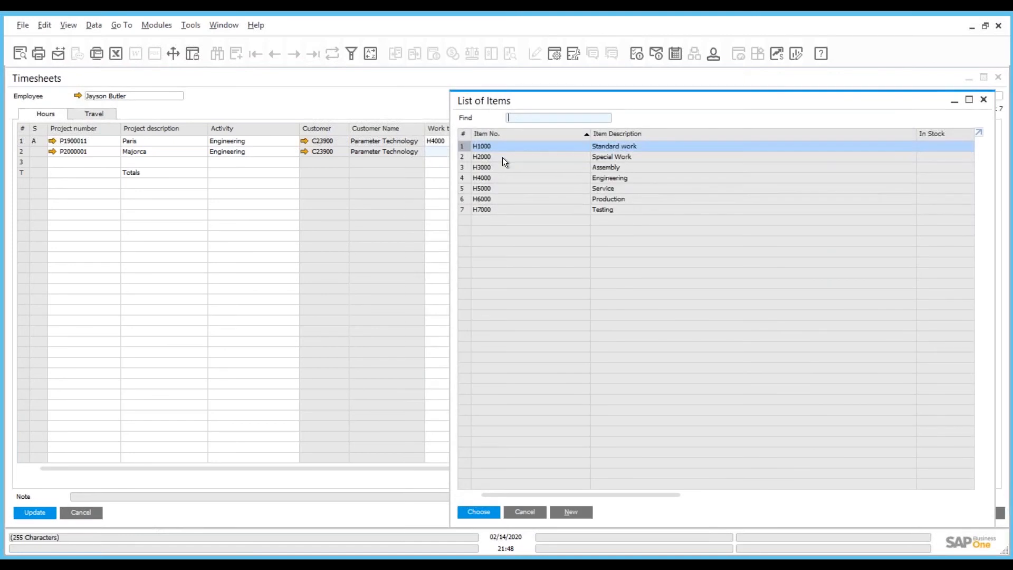
pyautogui.click(611, 178)
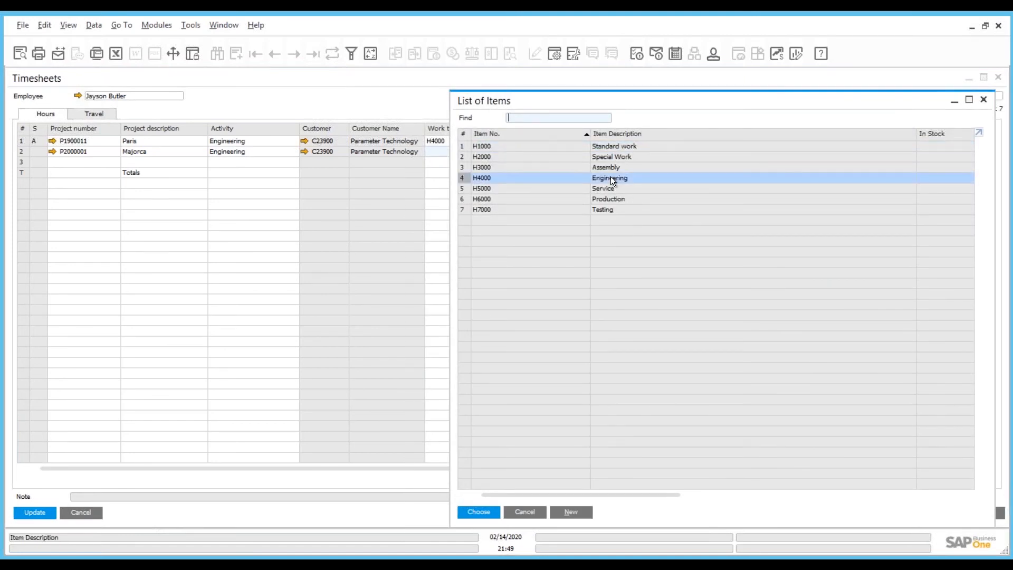
pyautogui.doubleClick(611, 178)
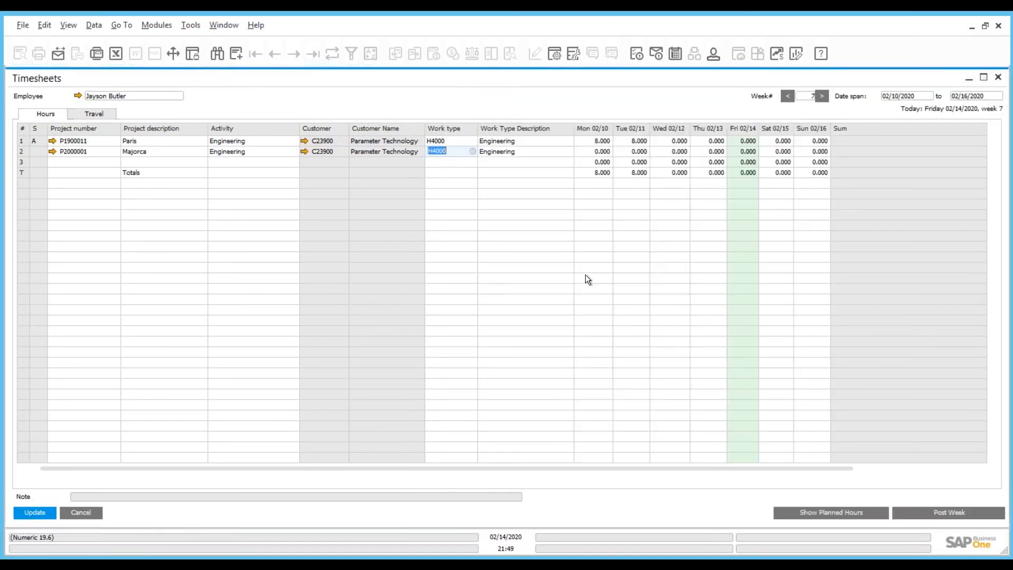
# Register 8 hours each on Wed 02/12 and Thu 02/13 for Majorca and save the timesheet
pyautogui.click(678, 151)
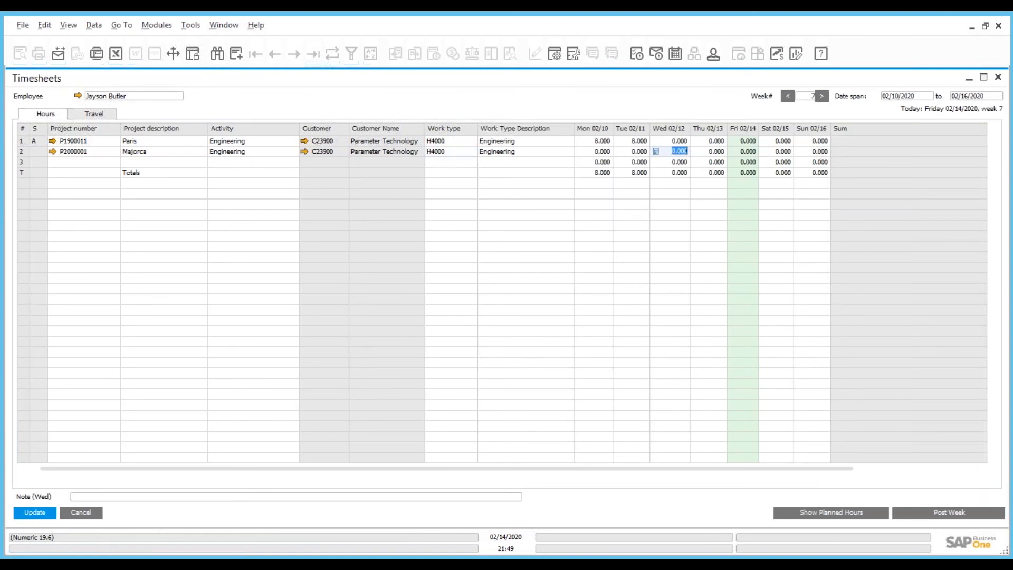
pyautogui.write('8')
pyautogui.click(715, 151)
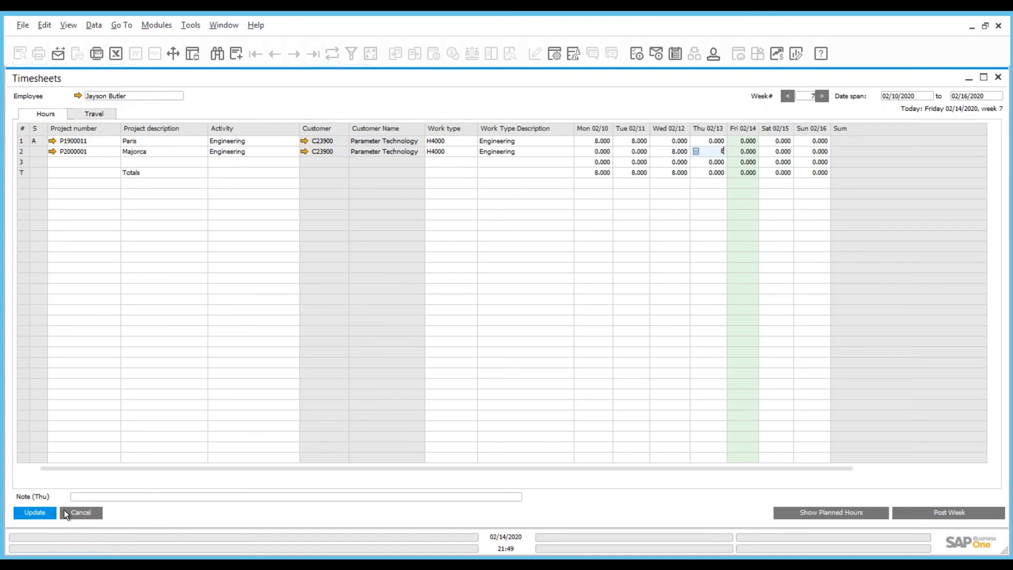
pyautogui.click(34, 513)
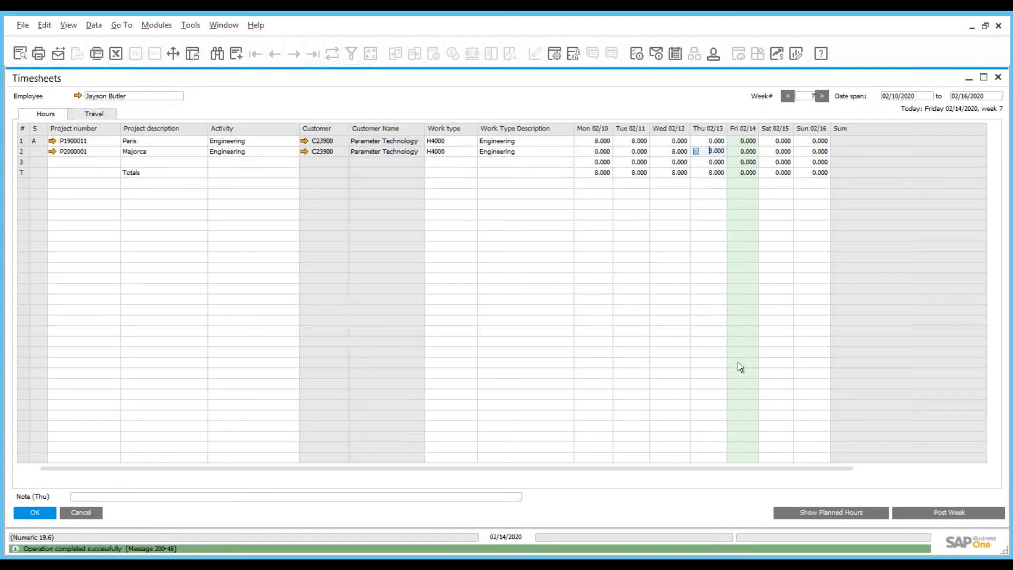
# Post the timesheet week, close the timesheet and reload the Majorca project's hours
pyautogui.click(939, 511)
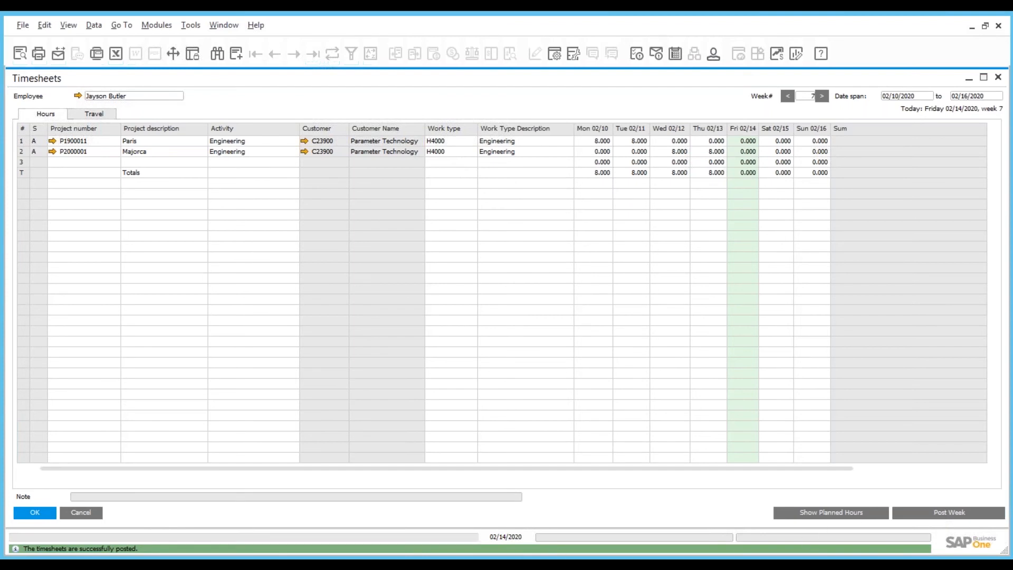
pyautogui.click(37, 513)
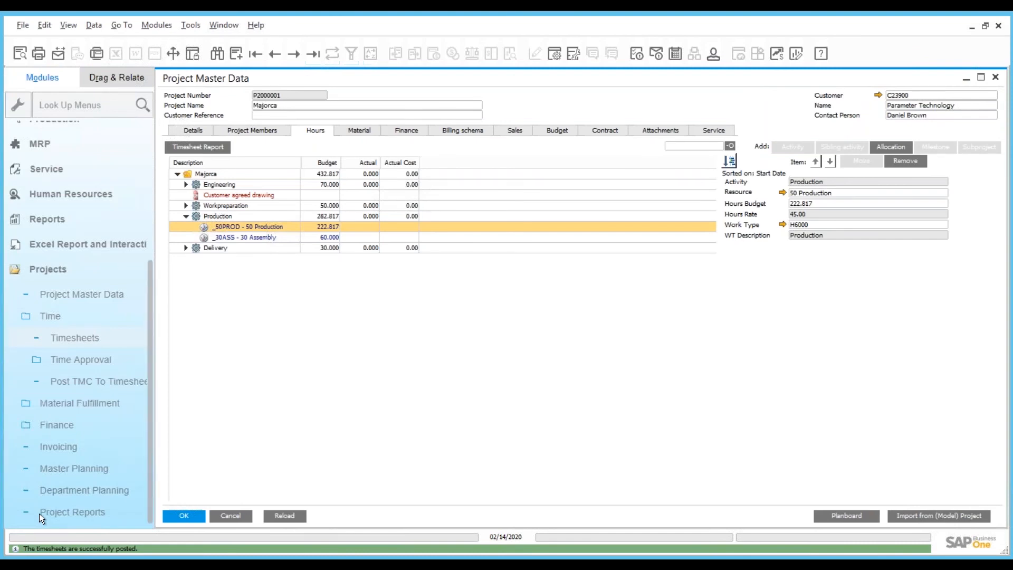
pyautogui.click(286, 514)
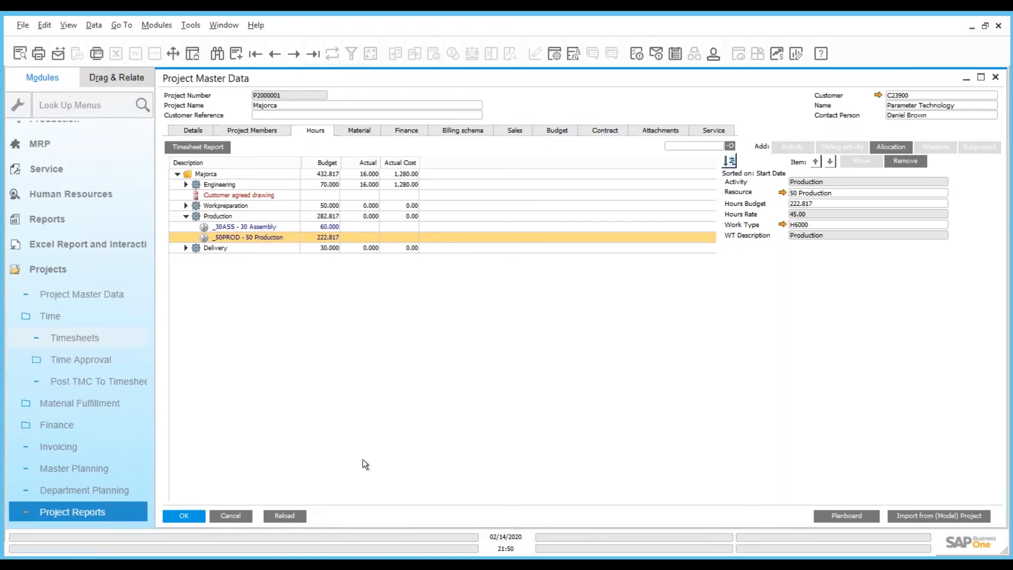
# Review the project's billing schema and the billing types available for Down Payment Term #3
pyautogui.click(464, 128)
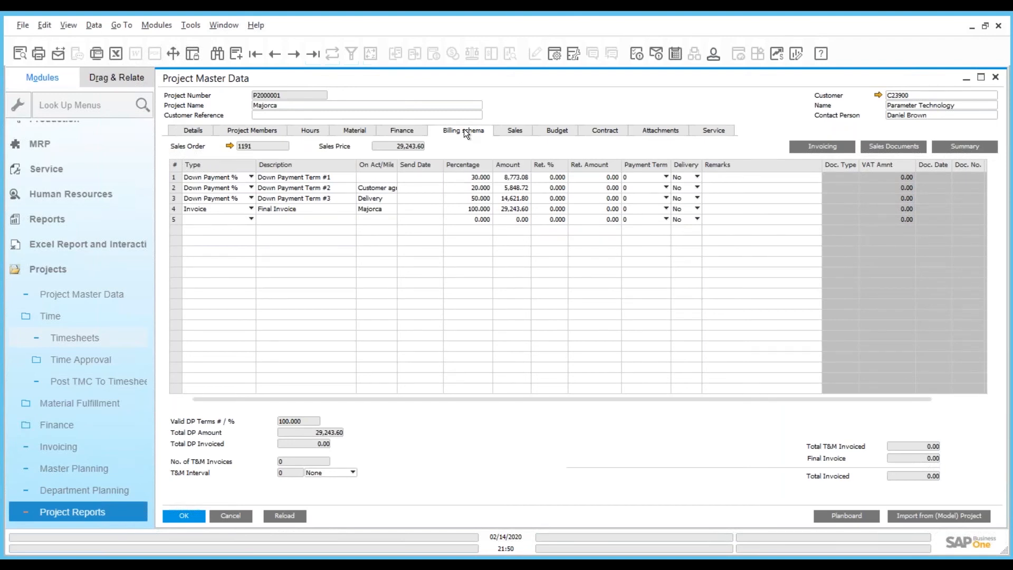
pyautogui.click(251, 197)
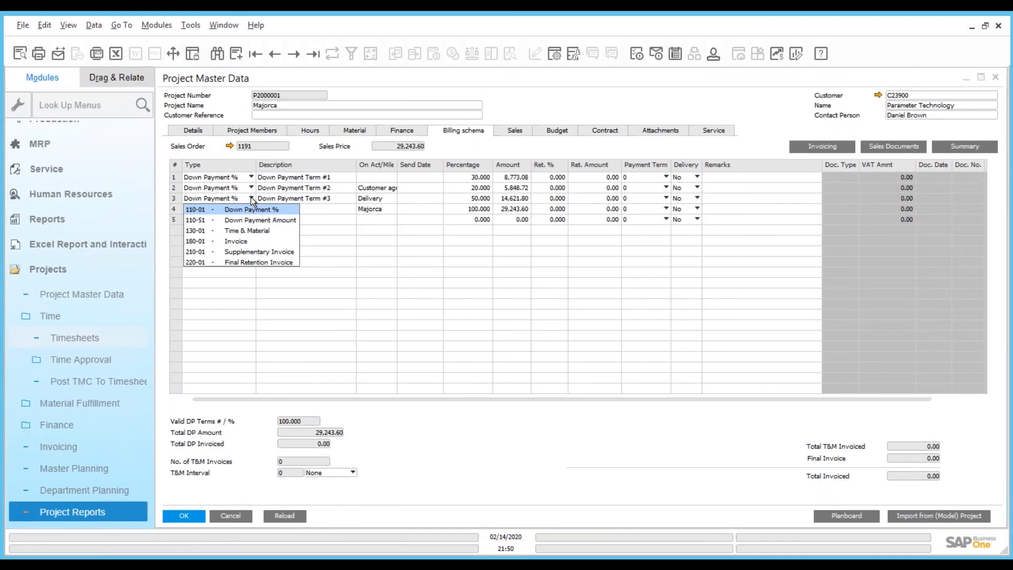
pyautogui.press('Down')
pyautogui.press('Down')
pyautogui.press('Down')
pyautogui.press('Return')
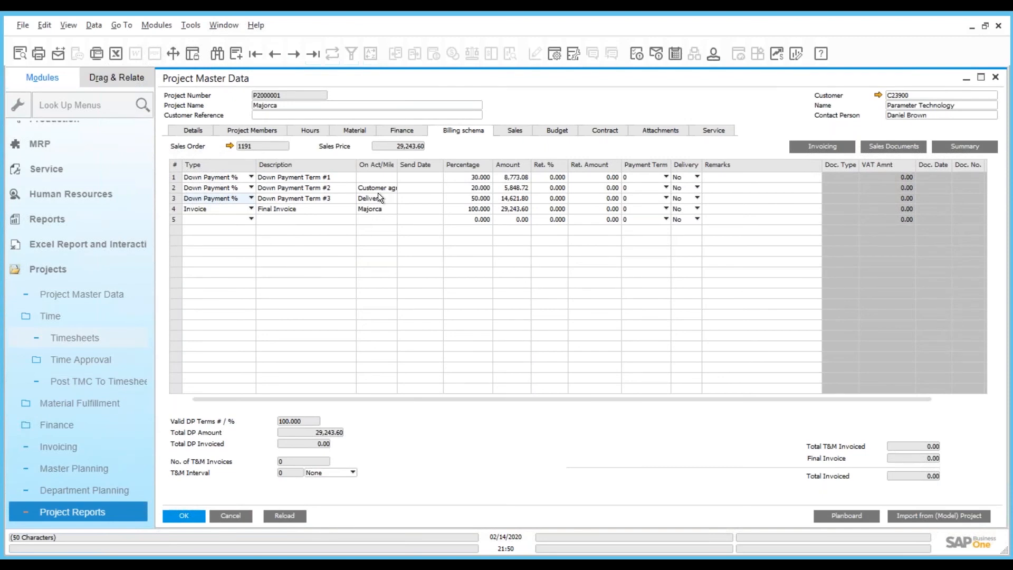
# Set the send date of Down Payment Term #1 to 02/13/2020 and save the project
pyautogui.click(408, 179)
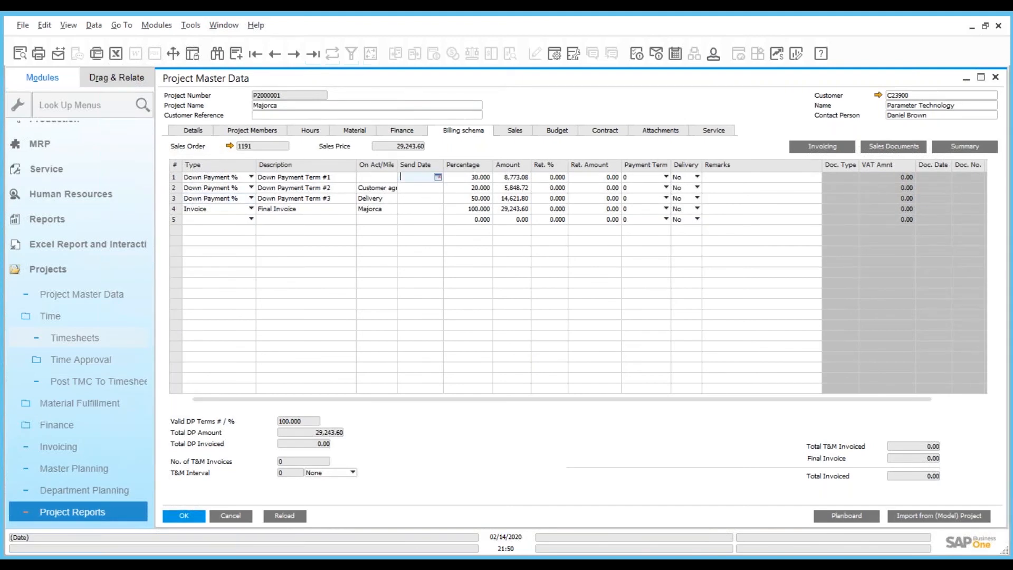
pyautogui.click(438, 178)
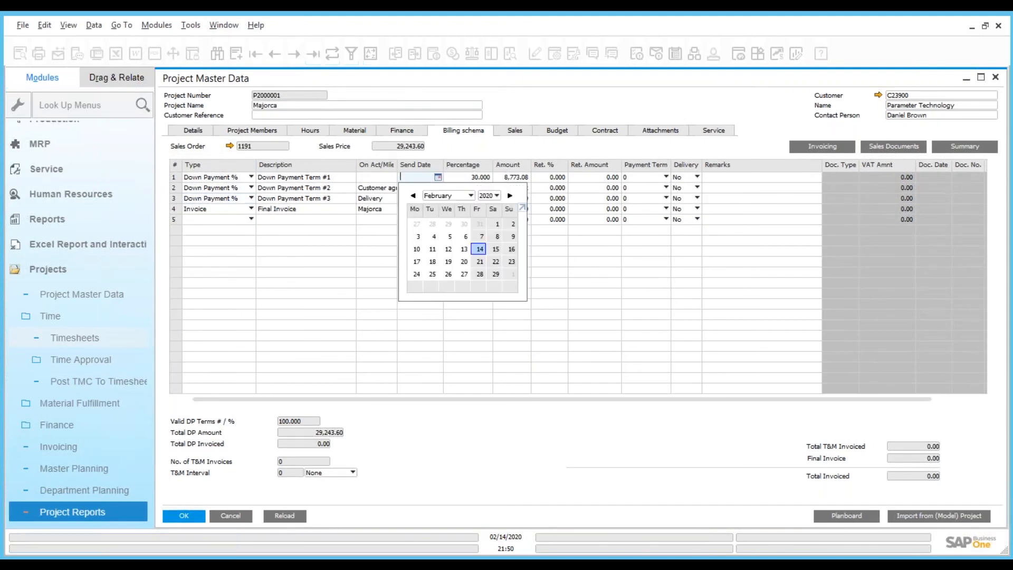
pyautogui.click(464, 249)
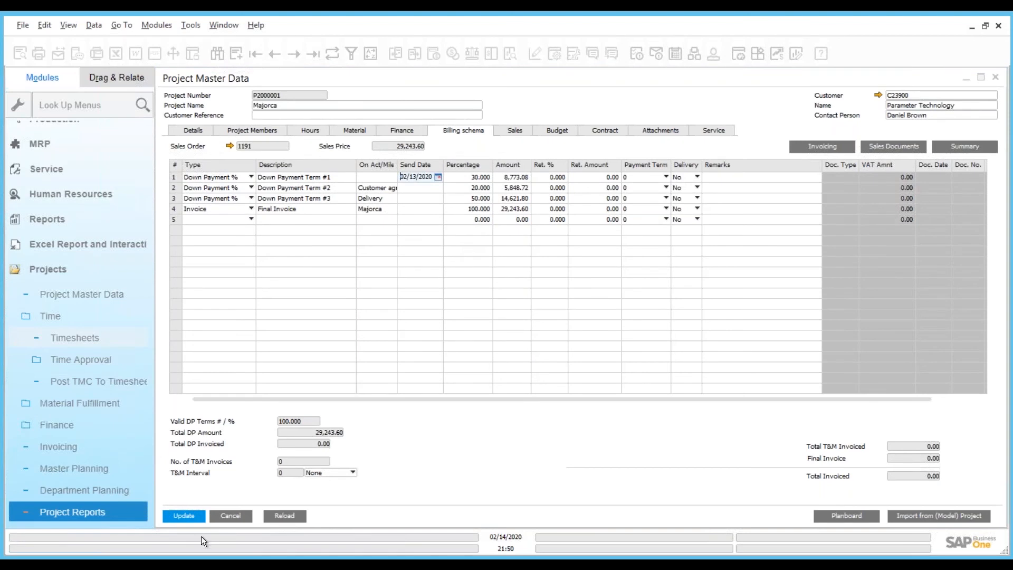
pyautogui.click(184, 515)
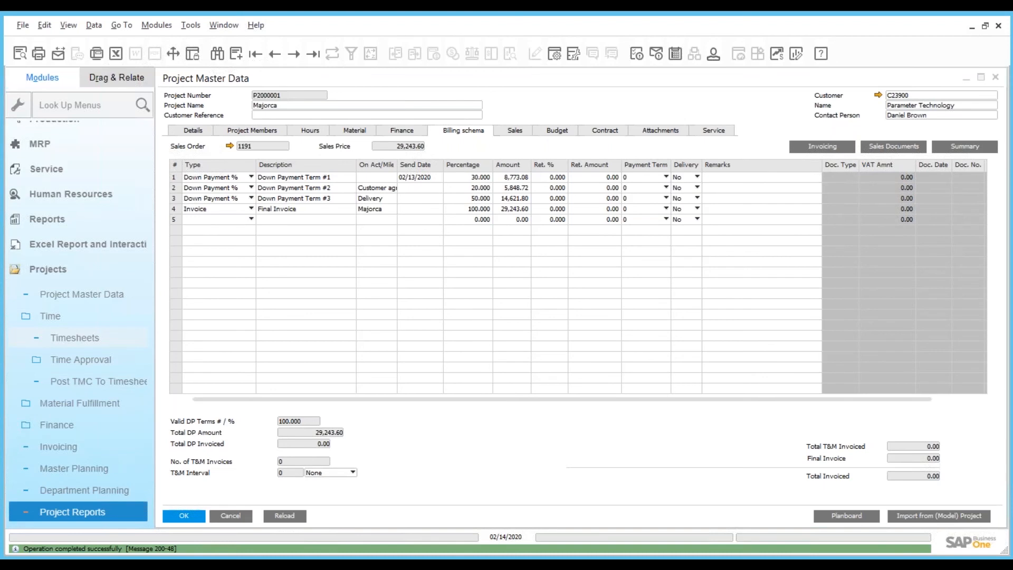
# Run invoicing for the project from the billing schema and select the Down Payment Term #1 line
pyautogui.click(823, 147)
pyautogui.press('Return')
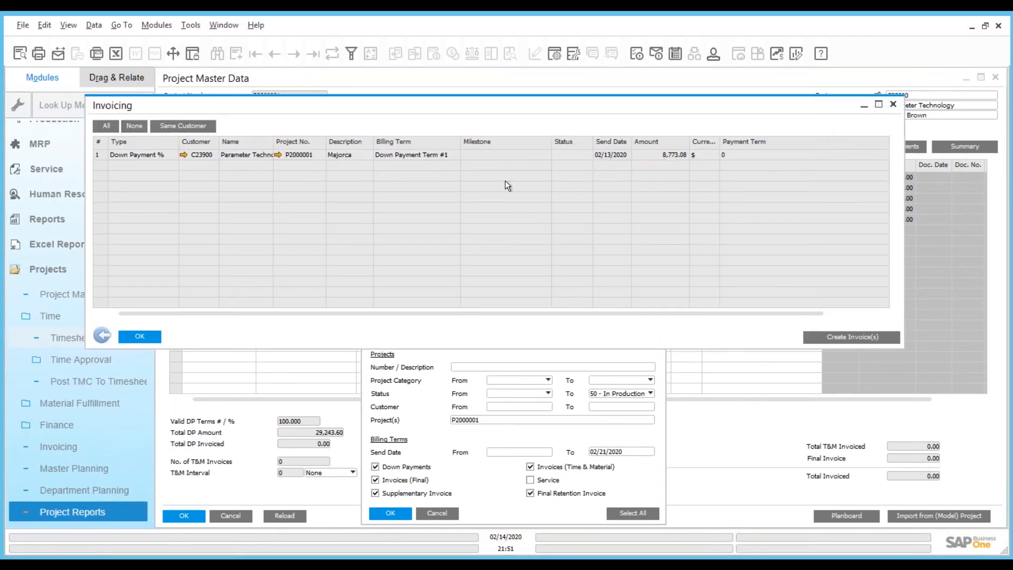
pyautogui.click(101, 154)
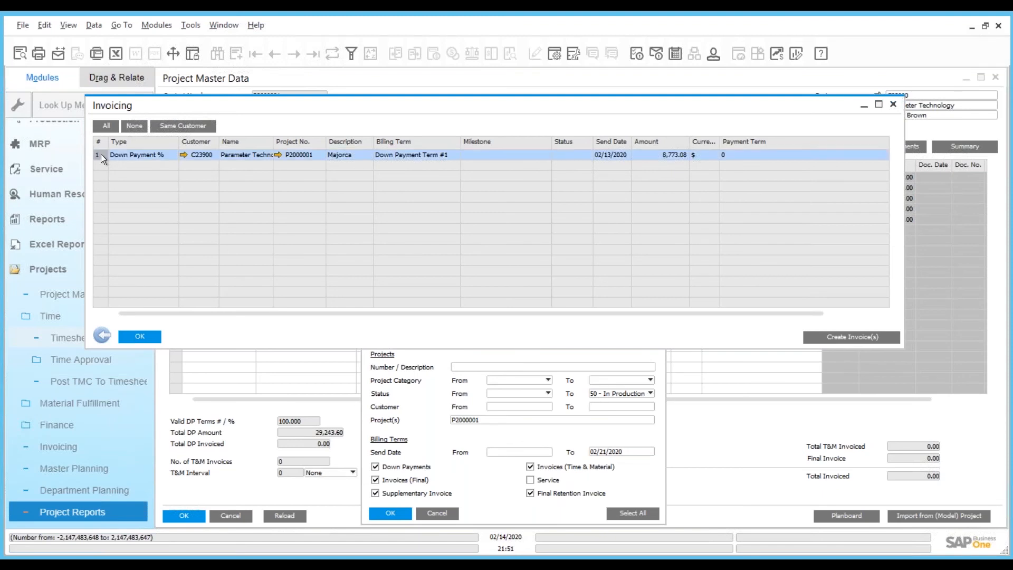
# Create the final down payment invoice without using the sales order as base document, and return to the project master data
pyautogui.click(852, 336)
pyautogui.click(431, 343)
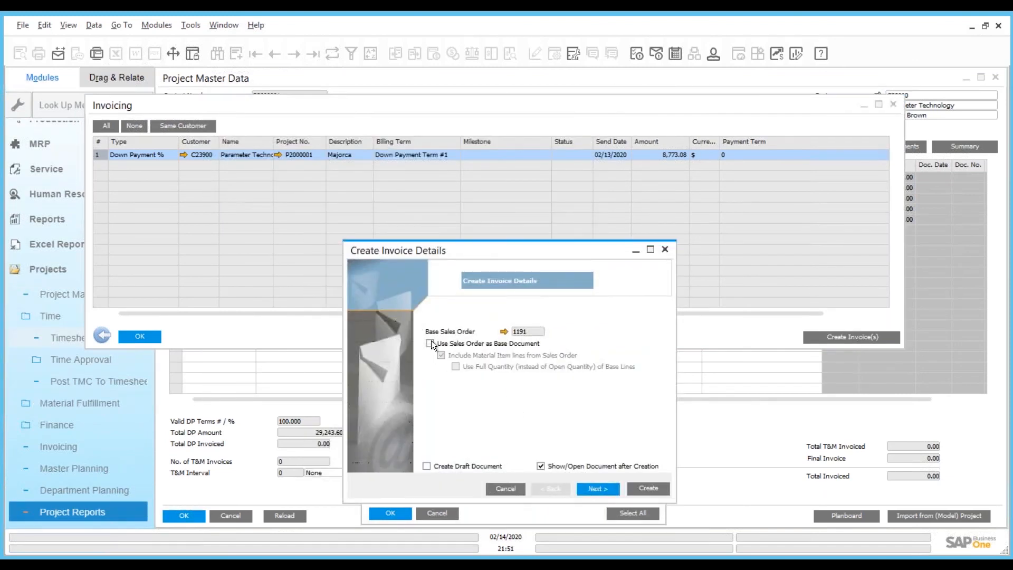
pyautogui.click(609, 490)
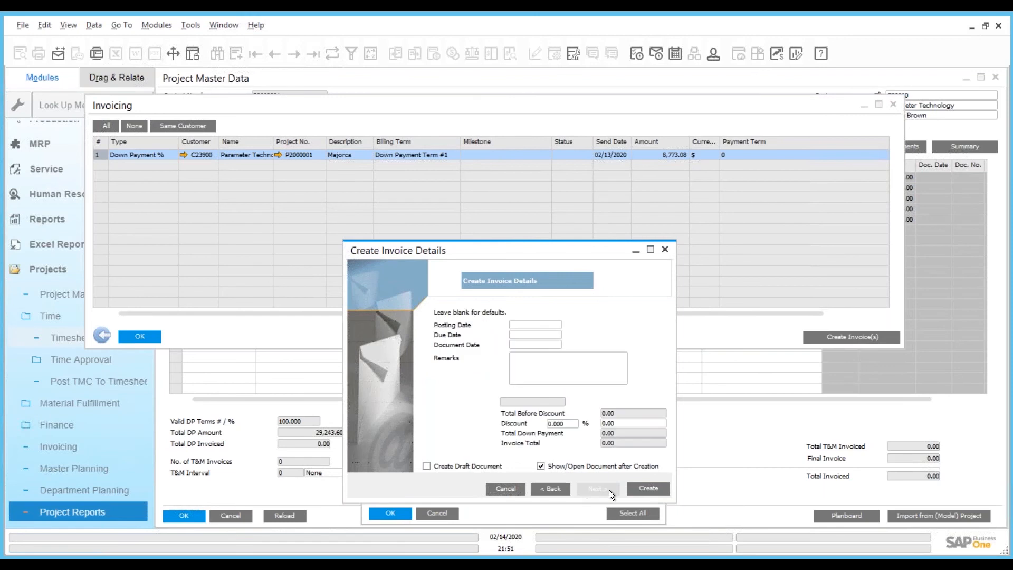
pyautogui.click(651, 486)
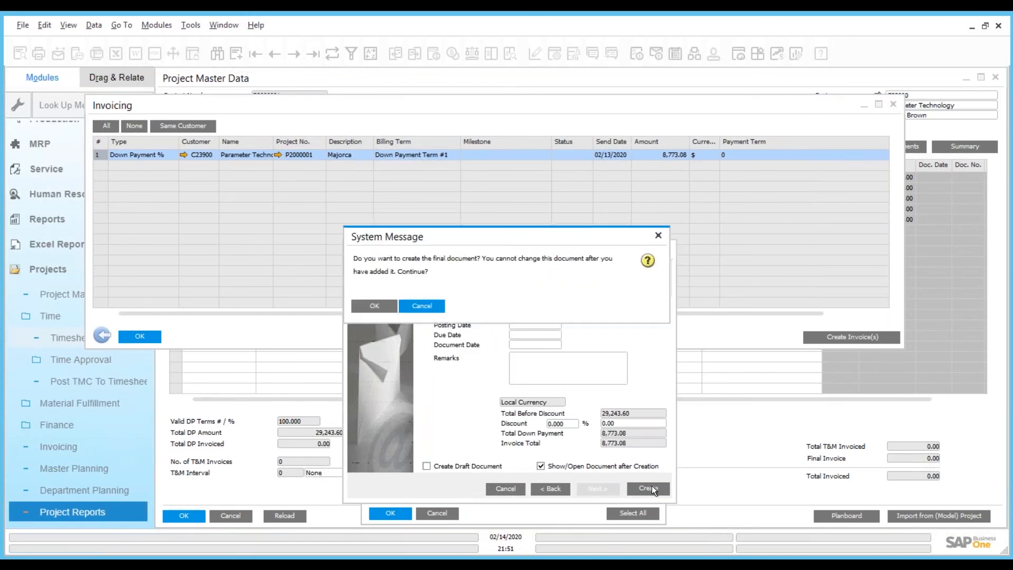
pyautogui.click(381, 307)
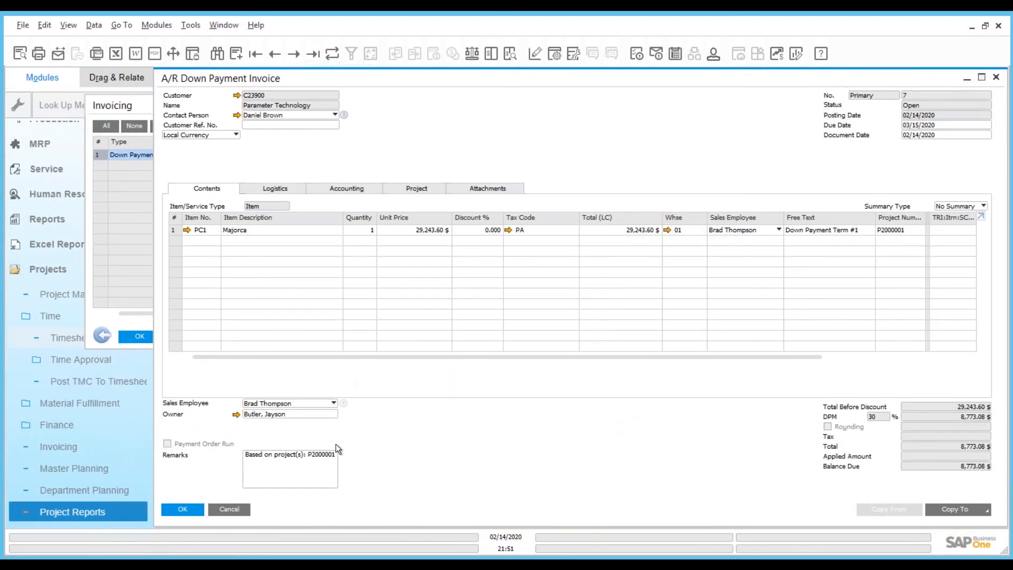
pyautogui.click(996, 78)
pyautogui.click(665, 250)
pyautogui.click(893, 104)
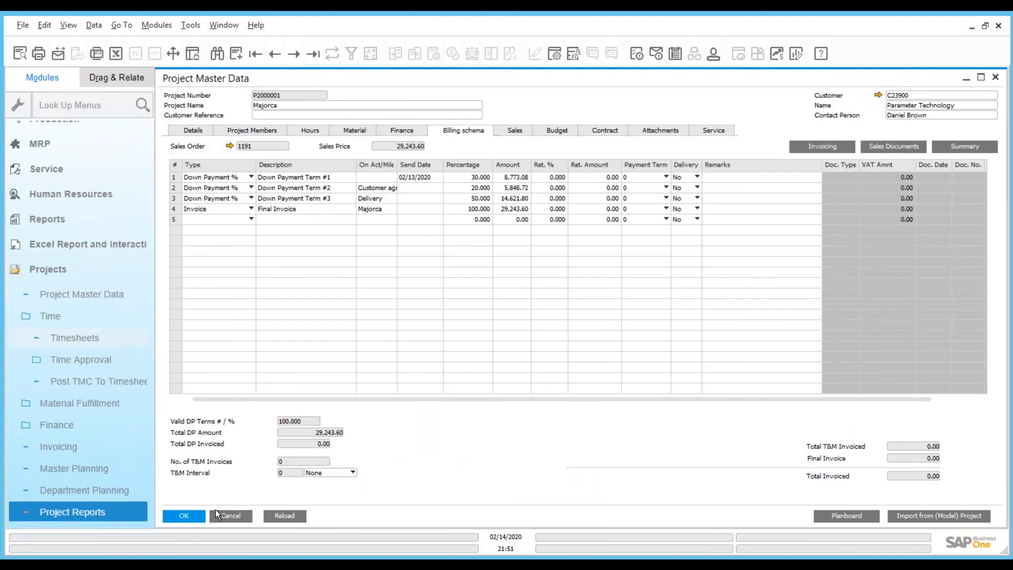
# Reload the project, enable the Budget Version comparison in its budget overview and save the change
pyautogui.click(283, 516)
pyautogui.click(552, 131)
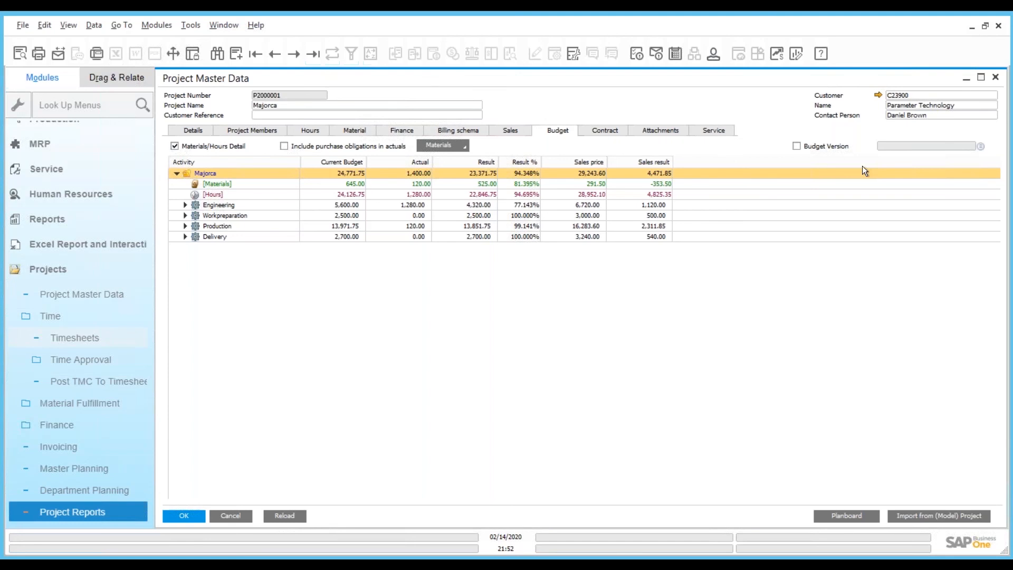
pyautogui.click(798, 147)
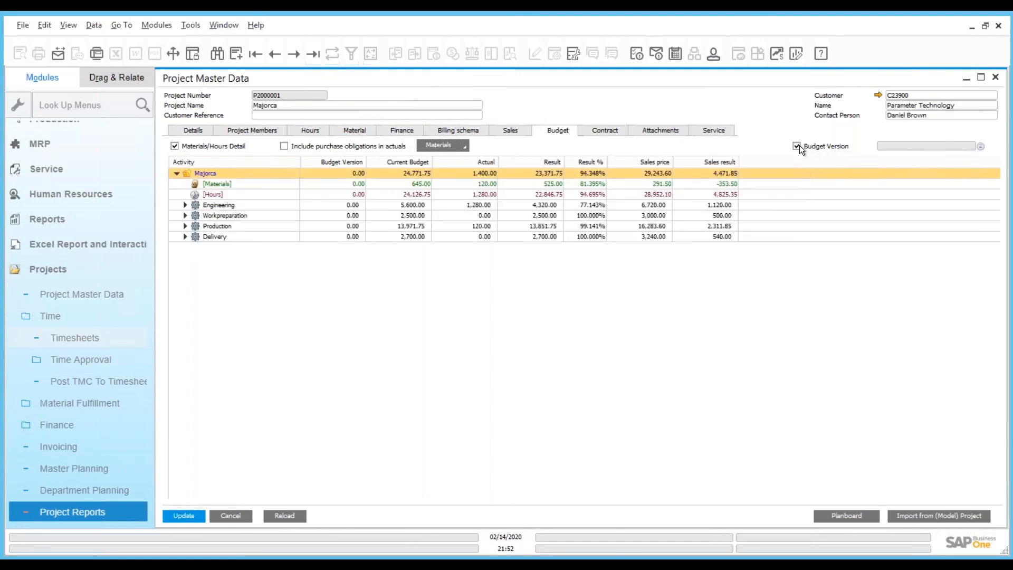
pyautogui.click(186, 516)
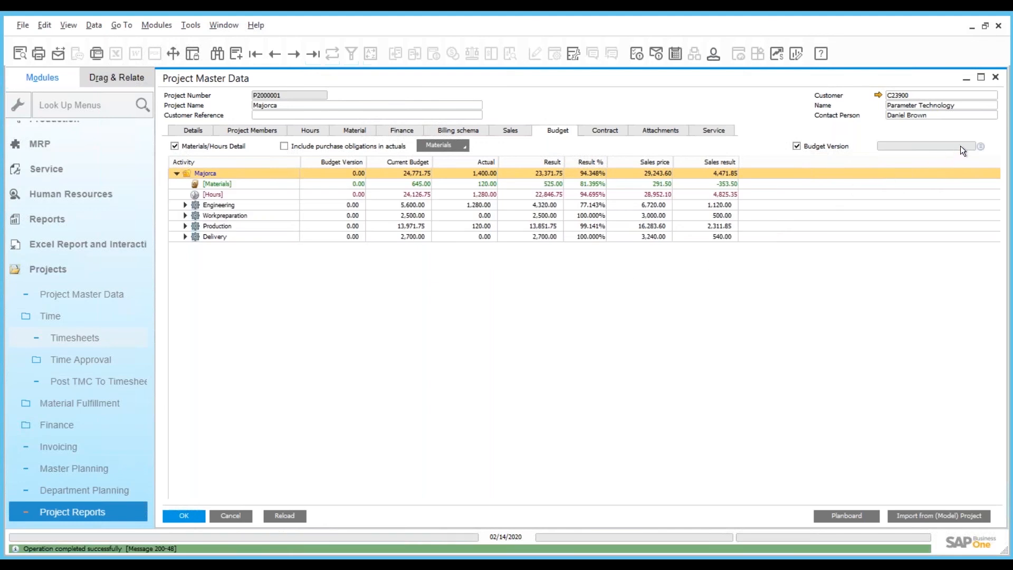
pyautogui.click(980, 147)
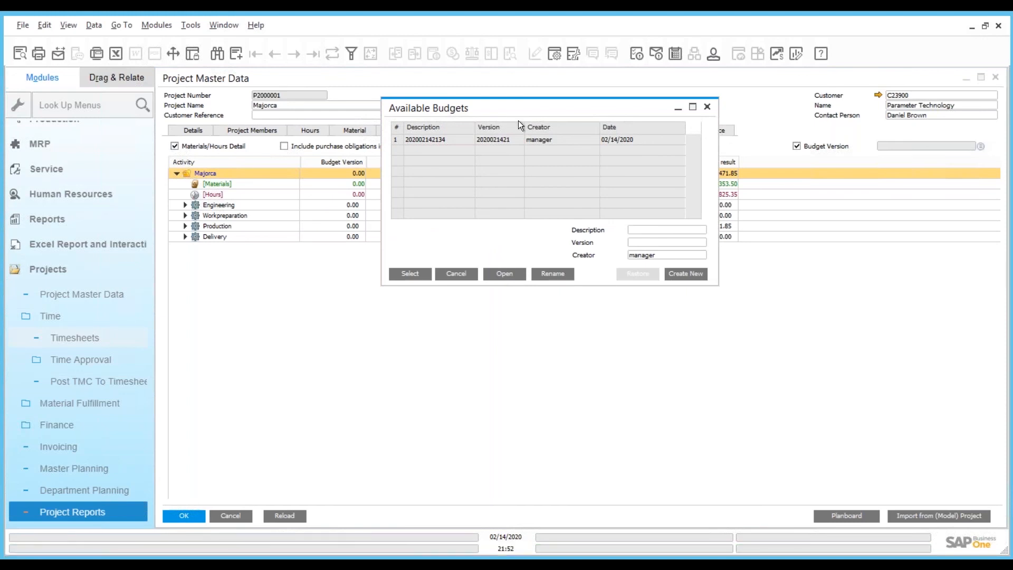
pyautogui.click(432, 140)
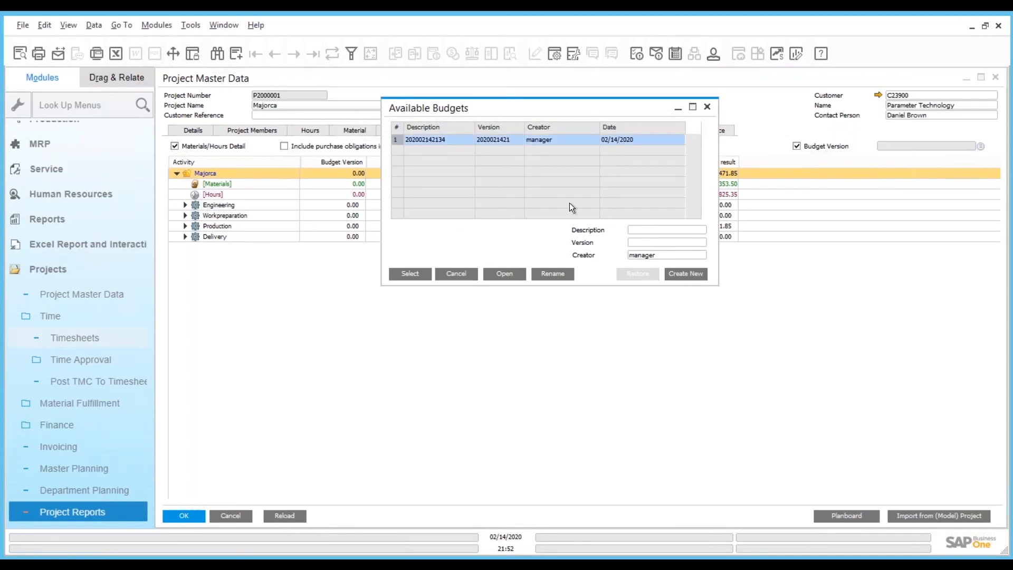
pyautogui.click(419, 275)
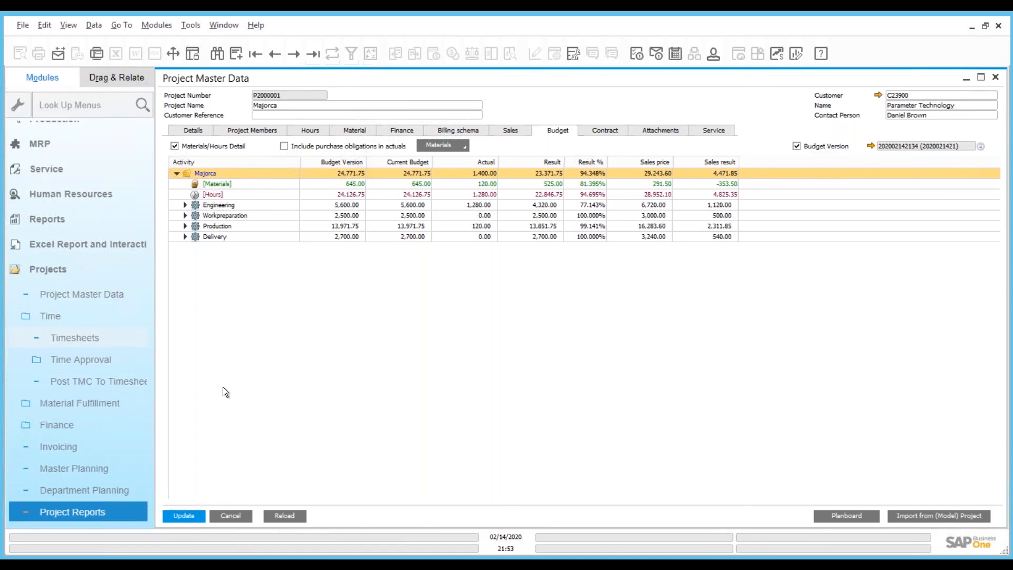
pyautogui.click(184, 516)
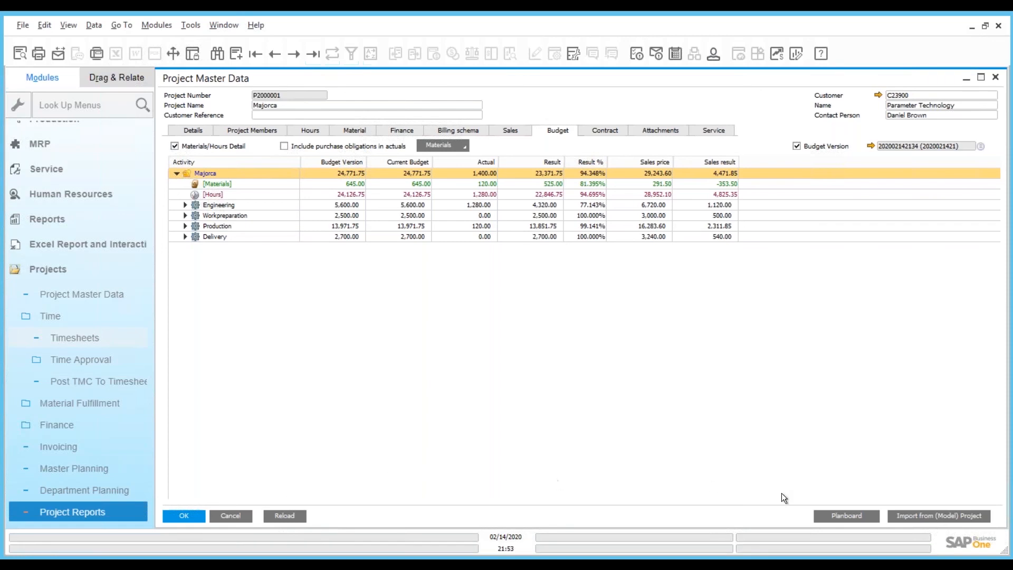
# Open the project's planboard, accepting the application's security risk, and check the customer supply date, the Production markers and the Engineering progress
pyautogui.click(838, 514)
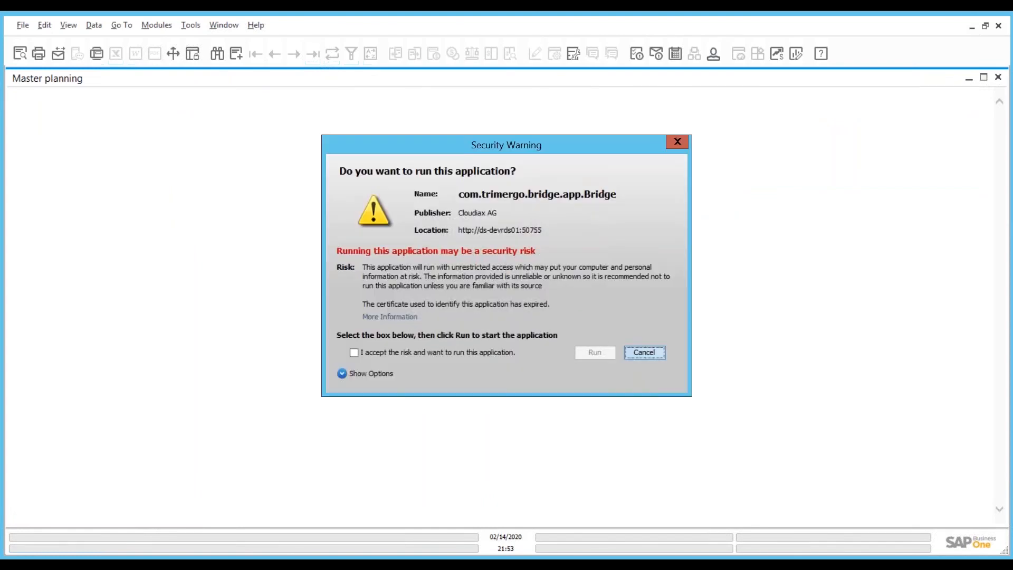
pyautogui.click(391, 355)
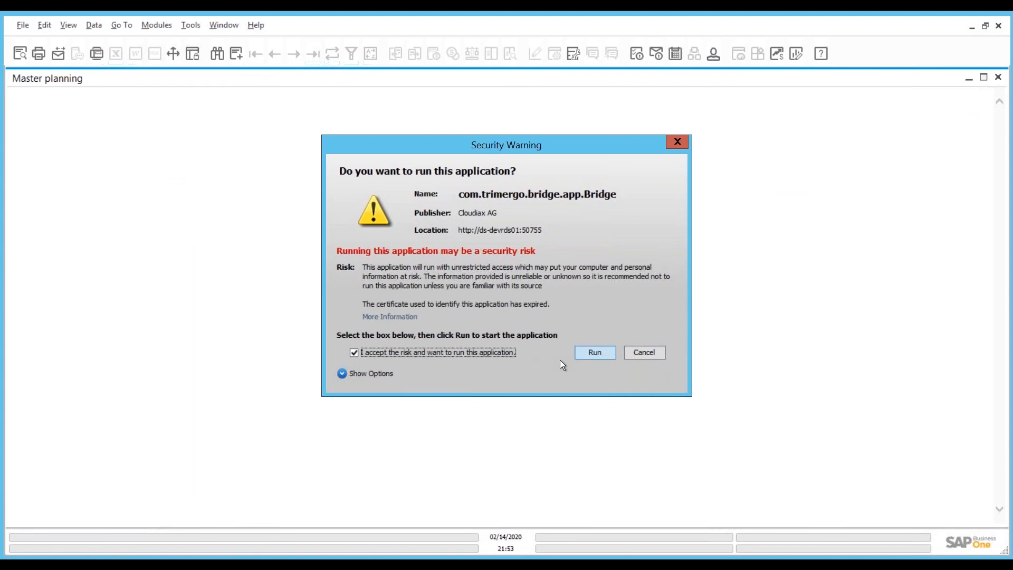
pyautogui.click(595, 354)
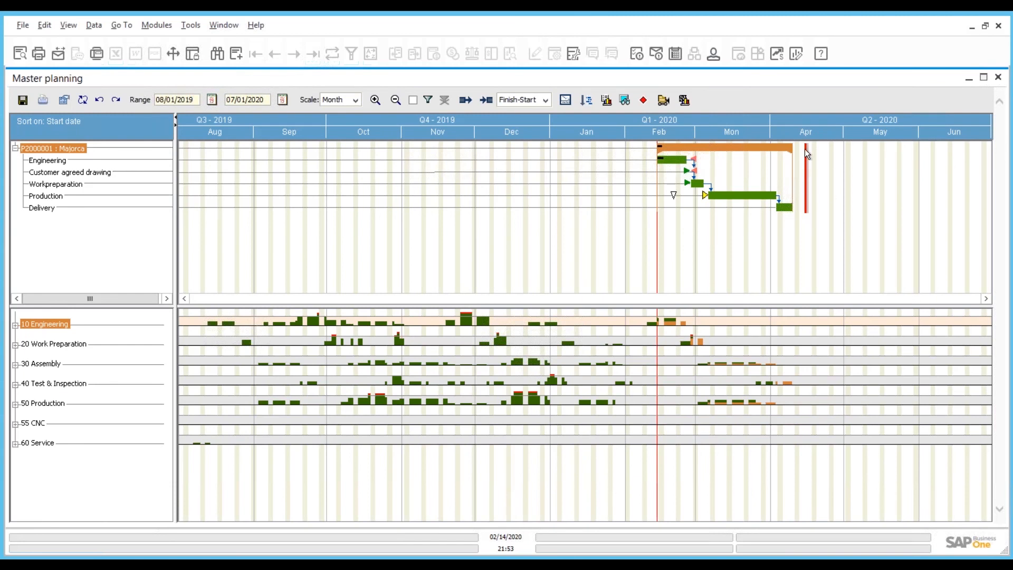
pyautogui.moveTo(806, 150)
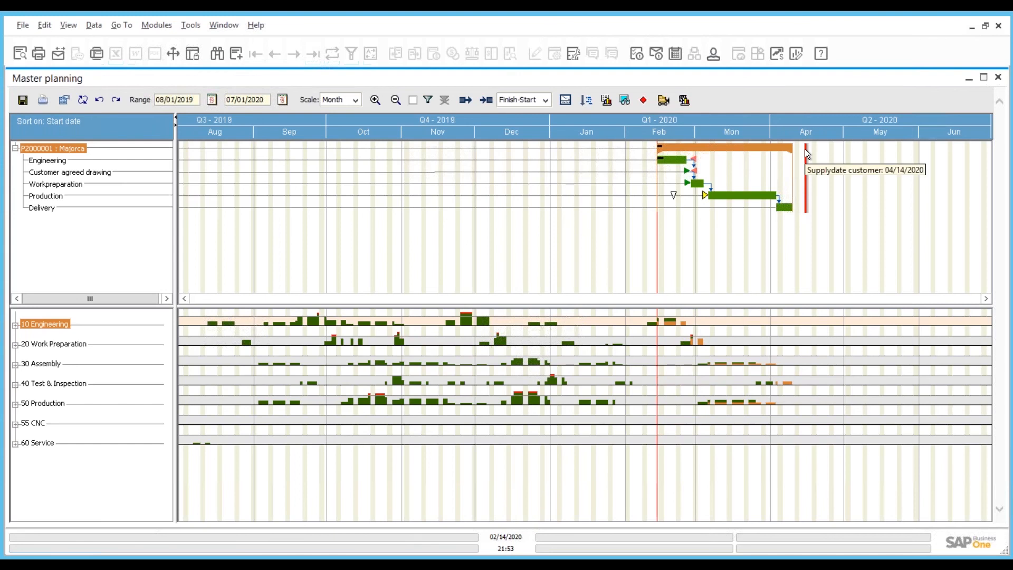
pyautogui.moveTo(703, 194)
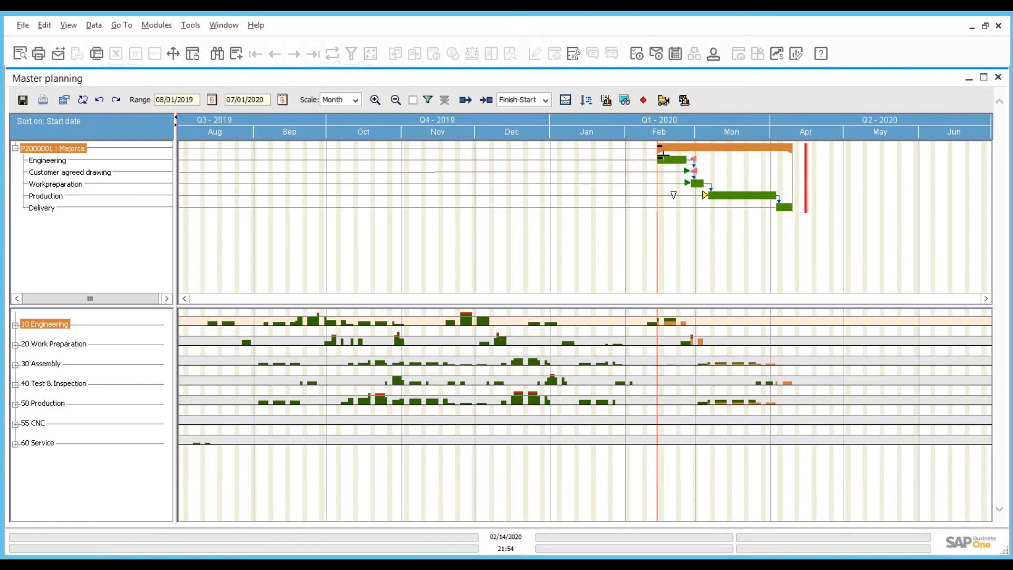
pyautogui.moveTo(667, 162)
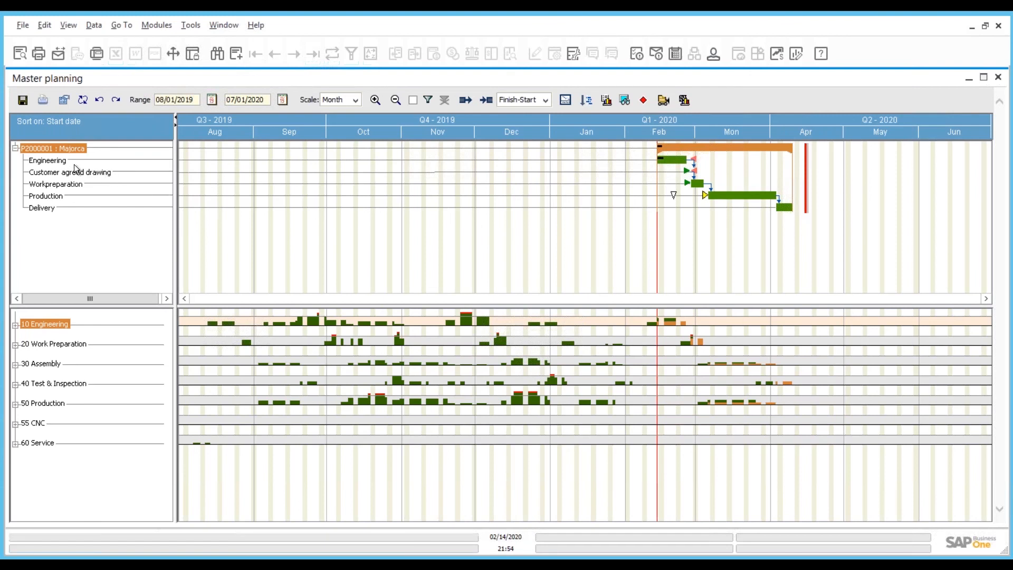
pyautogui.moveTo(64, 164)
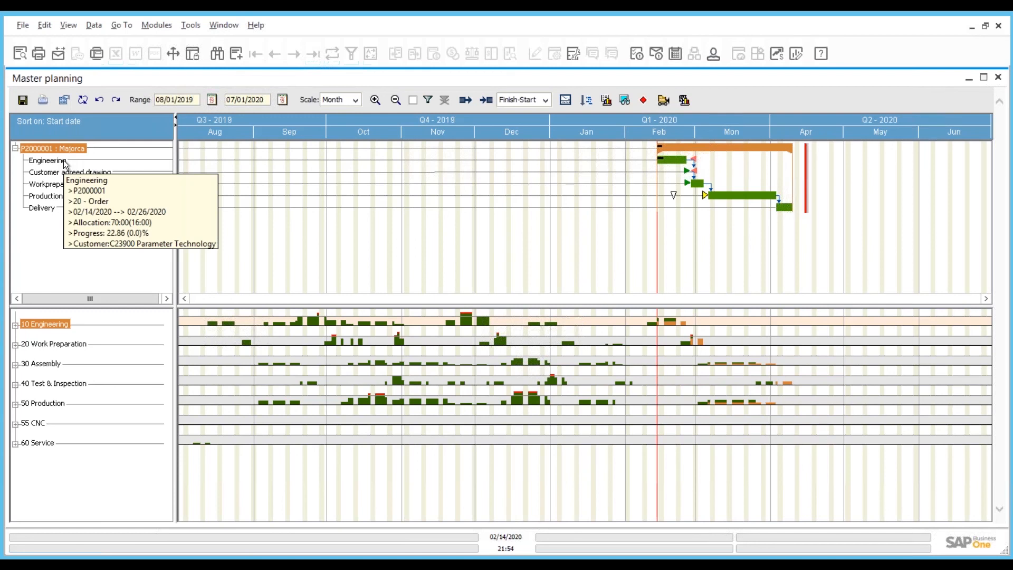
# View the project orders linked to the Production activity, then close the order list and the planboard
pyautogui.click(47, 195)
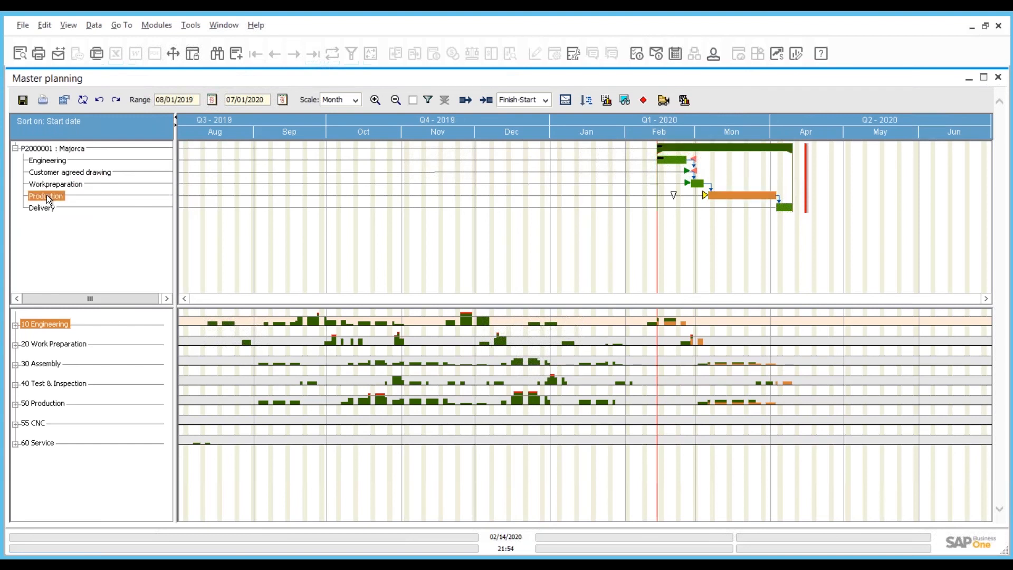
pyautogui.rightClick(46, 195)
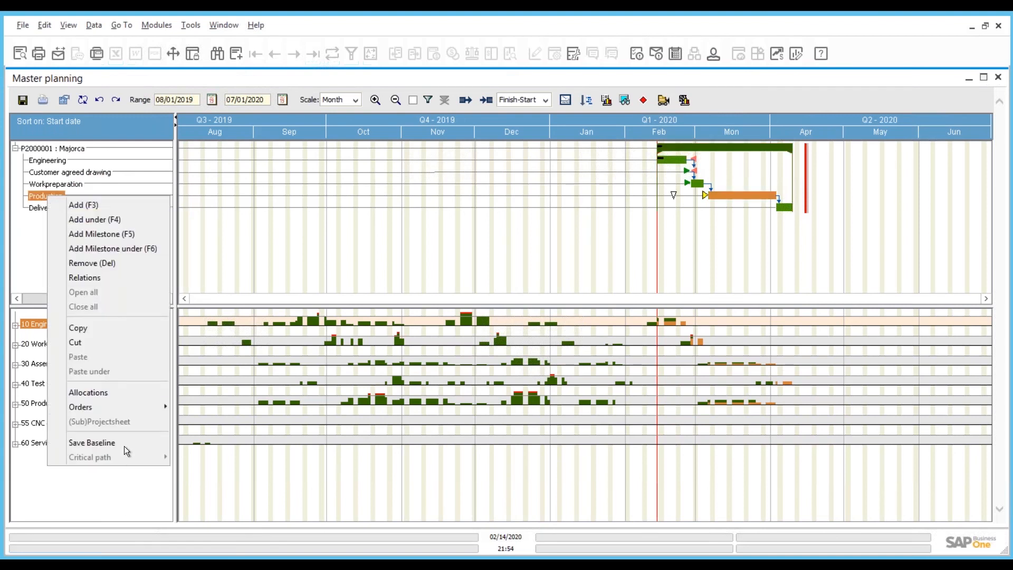
pyautogui.moveTo(156, 409)
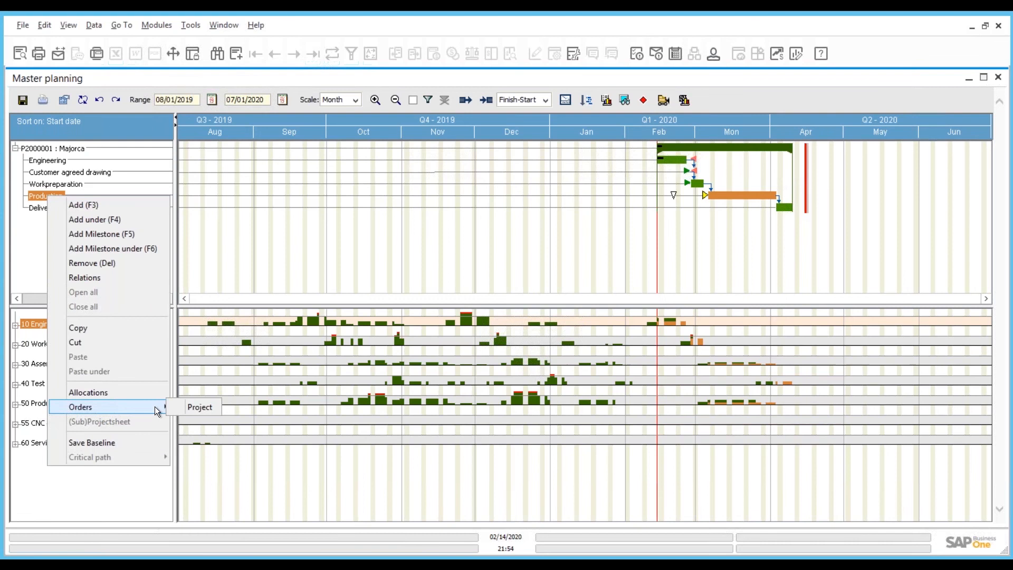
pyautogui.click(191, 405)
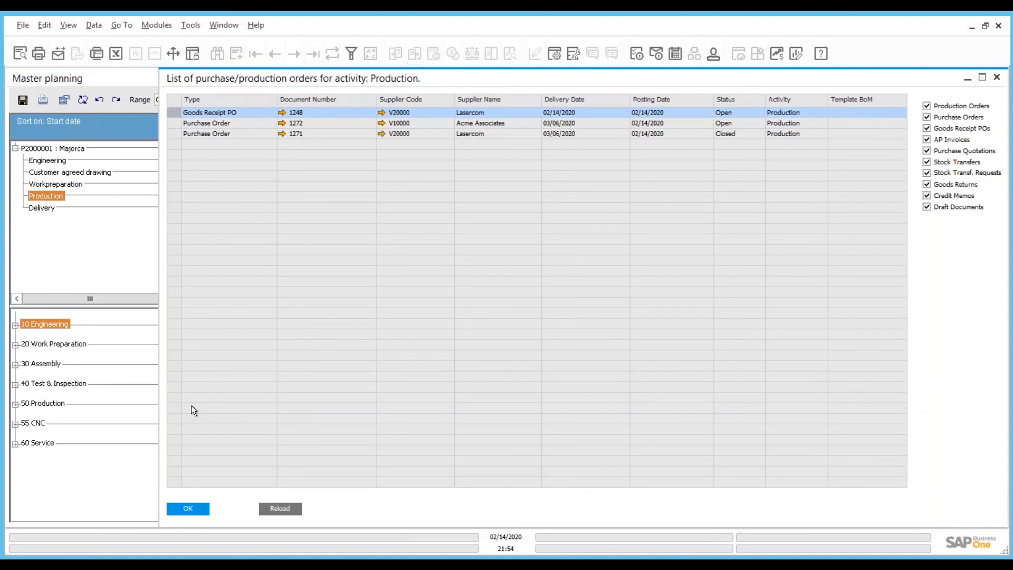
pyautogui.click(1001, 80)
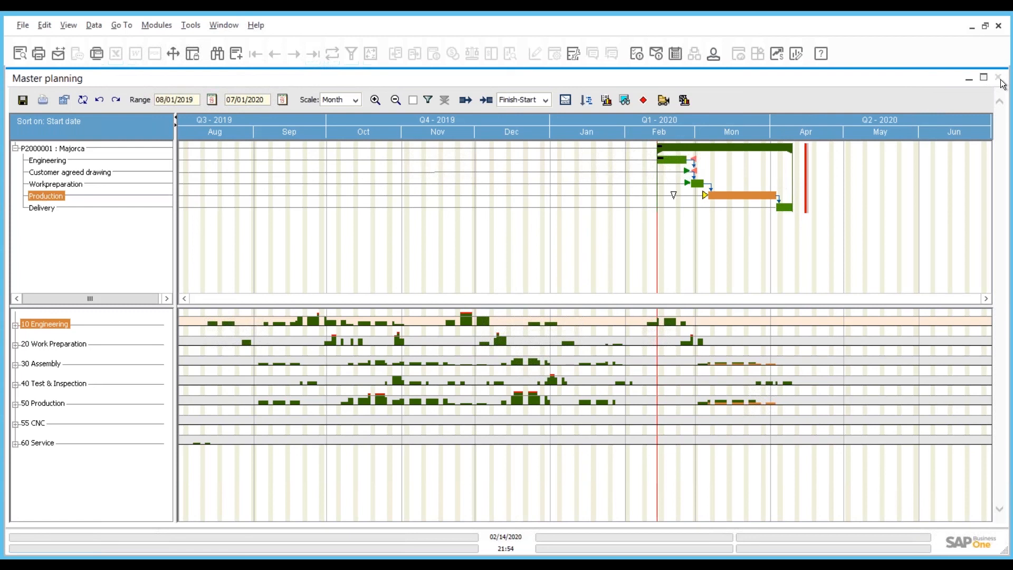
pyautogui.click(999, 78)
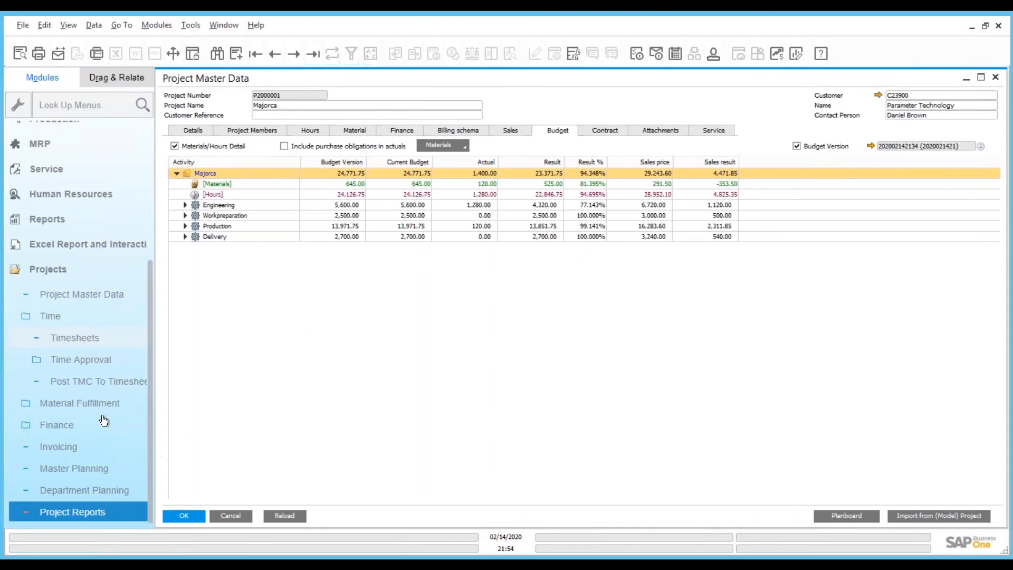
# Open the master planning of all projects and select the Majorca project bar to examine its department load
pyautogui.click(75, 465)
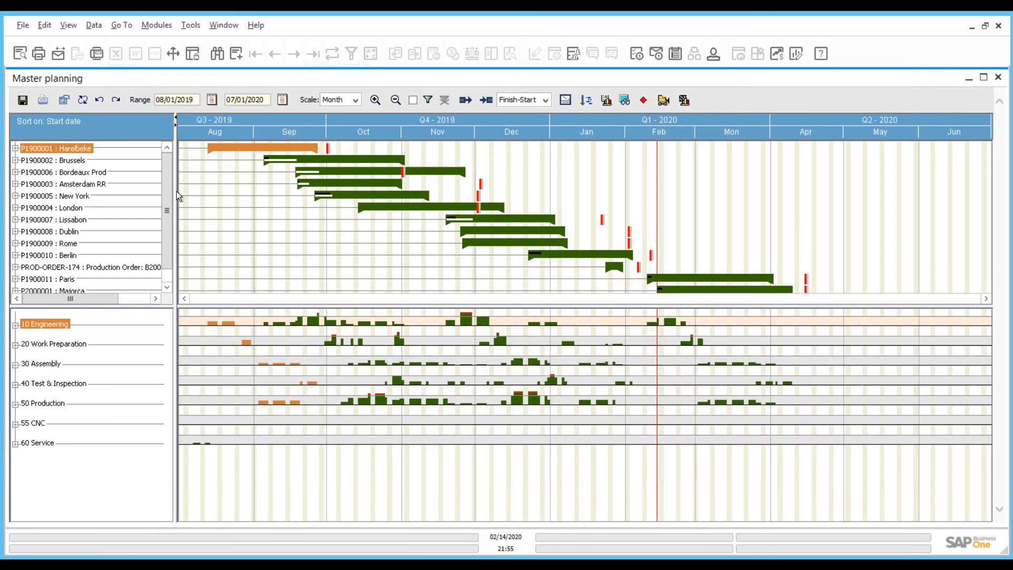
pyautogui.moveTo(167, 188); pyautogui.dragTo(167, 209)
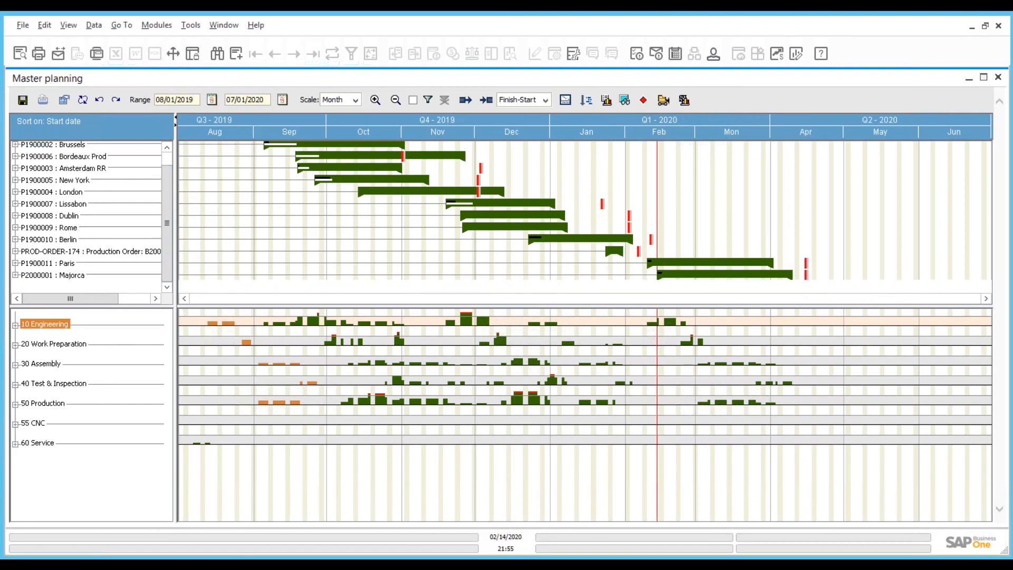
pyautogui.click(691, 274)
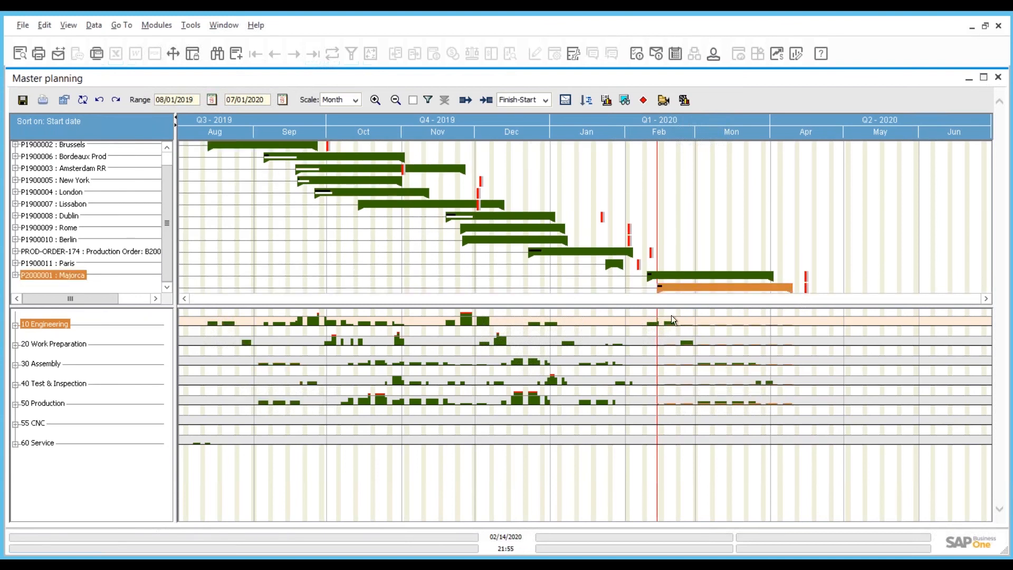